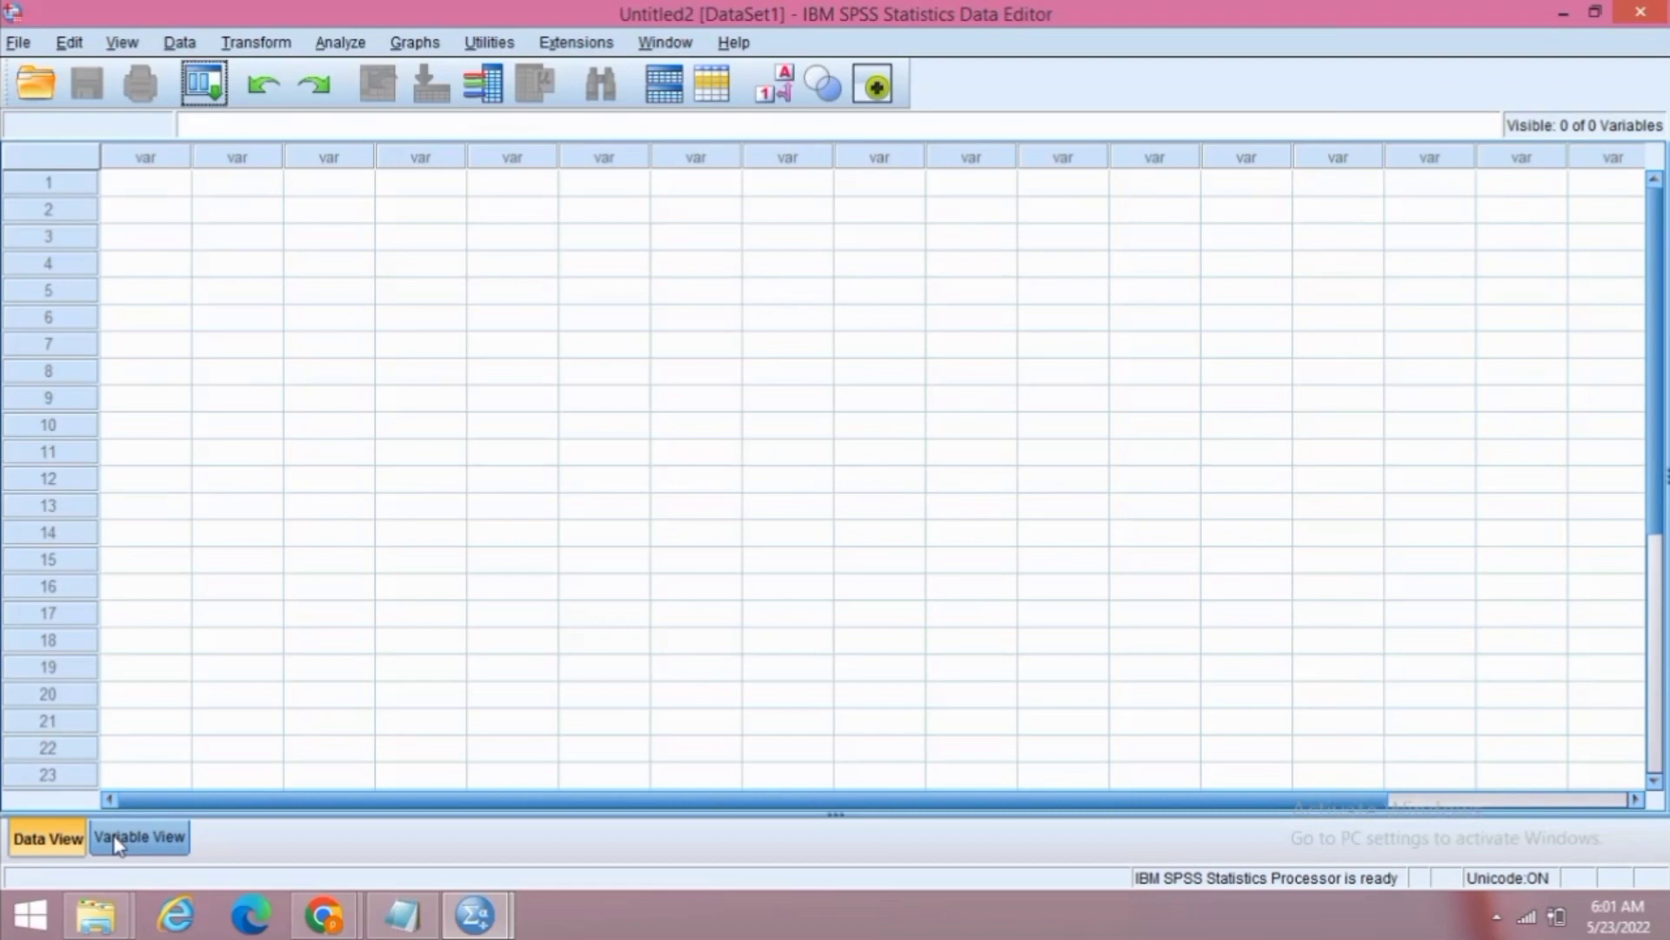
Show the variable definitions of the empty dataset and review the two columns of paired scores in Notepad.
{"action": "left_click", "coordinate": [119, 842]}
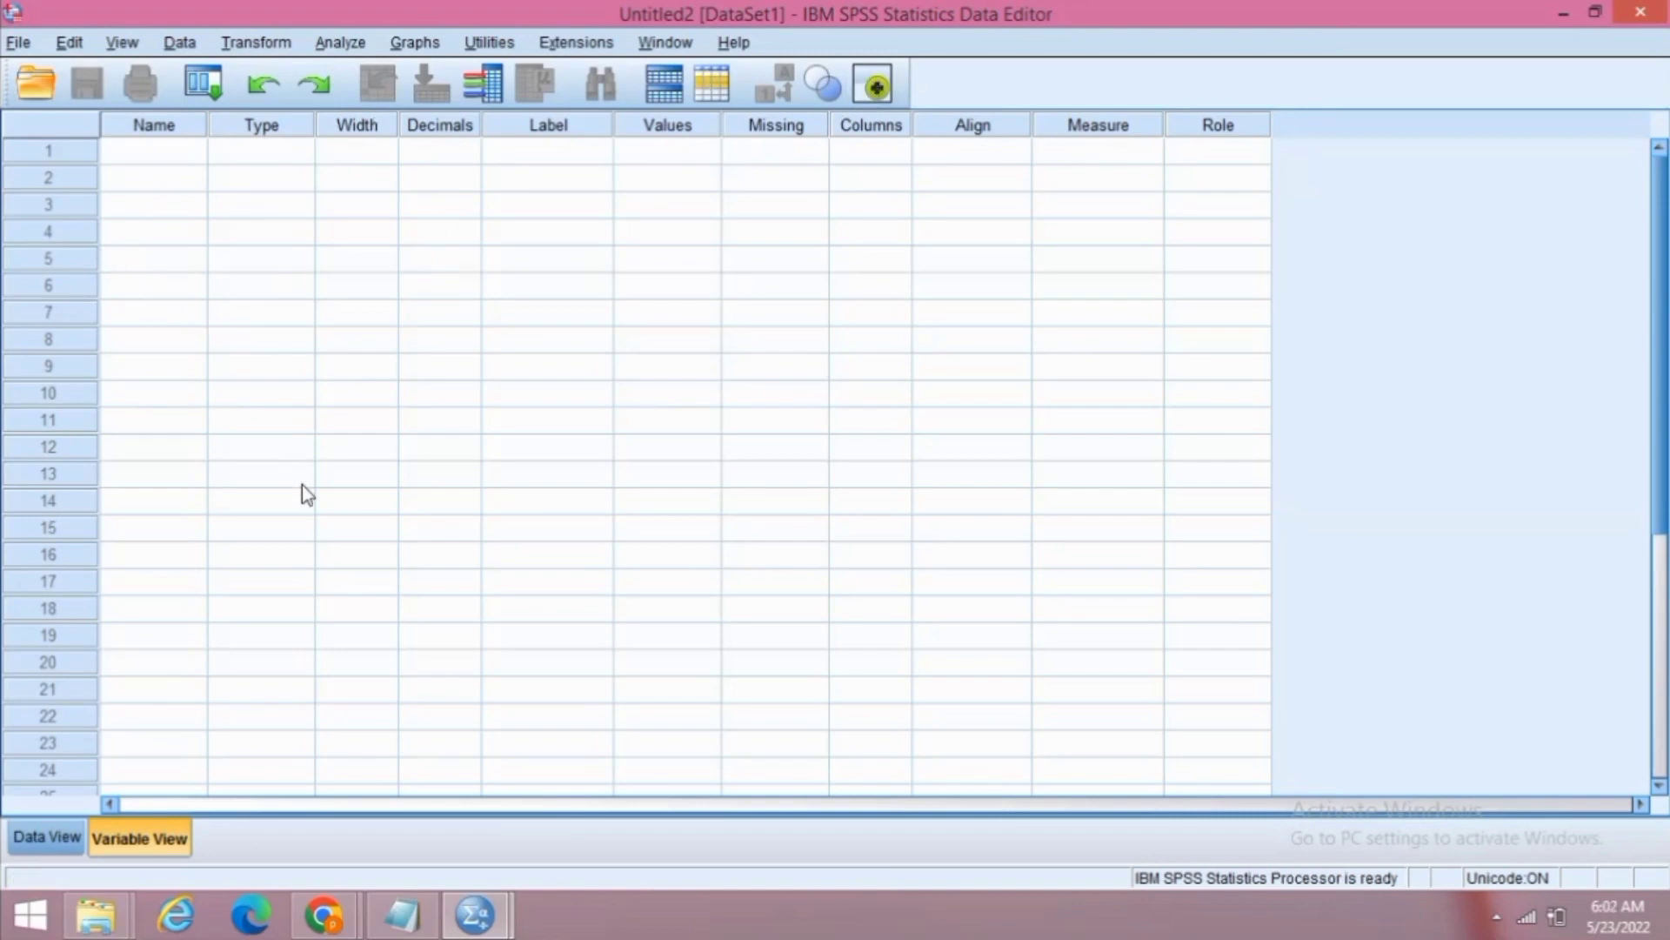
{"action": "mouse_move", "coordinate": [402, 914]}
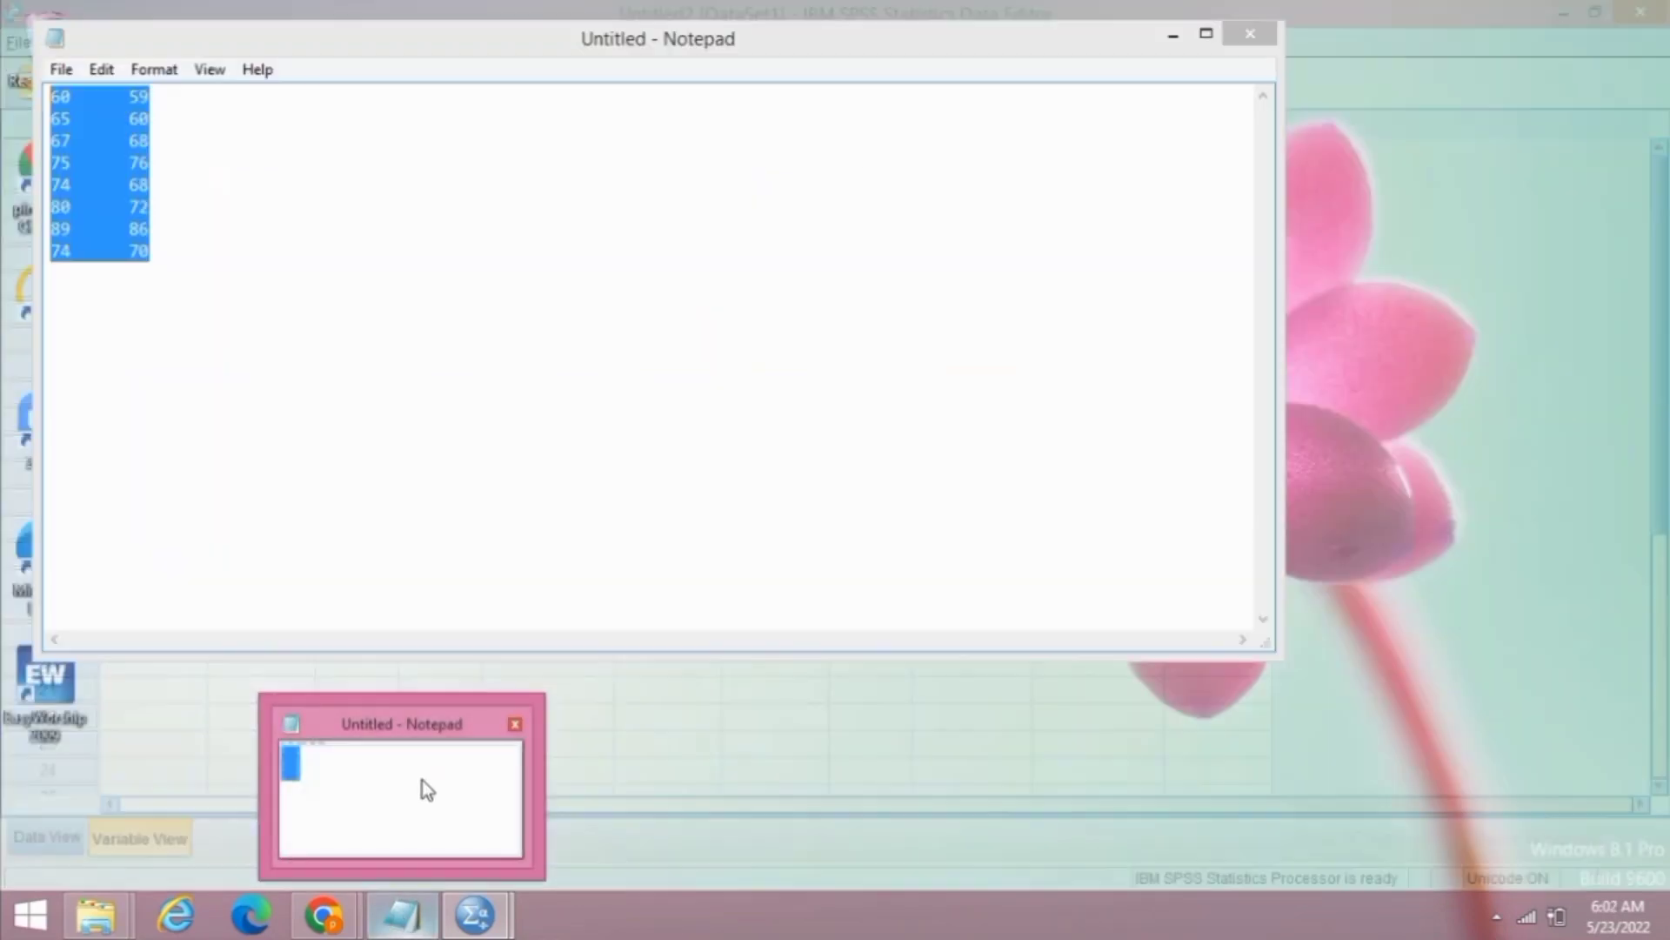
{"action": "left_click", "coordinate": [421, 780]}
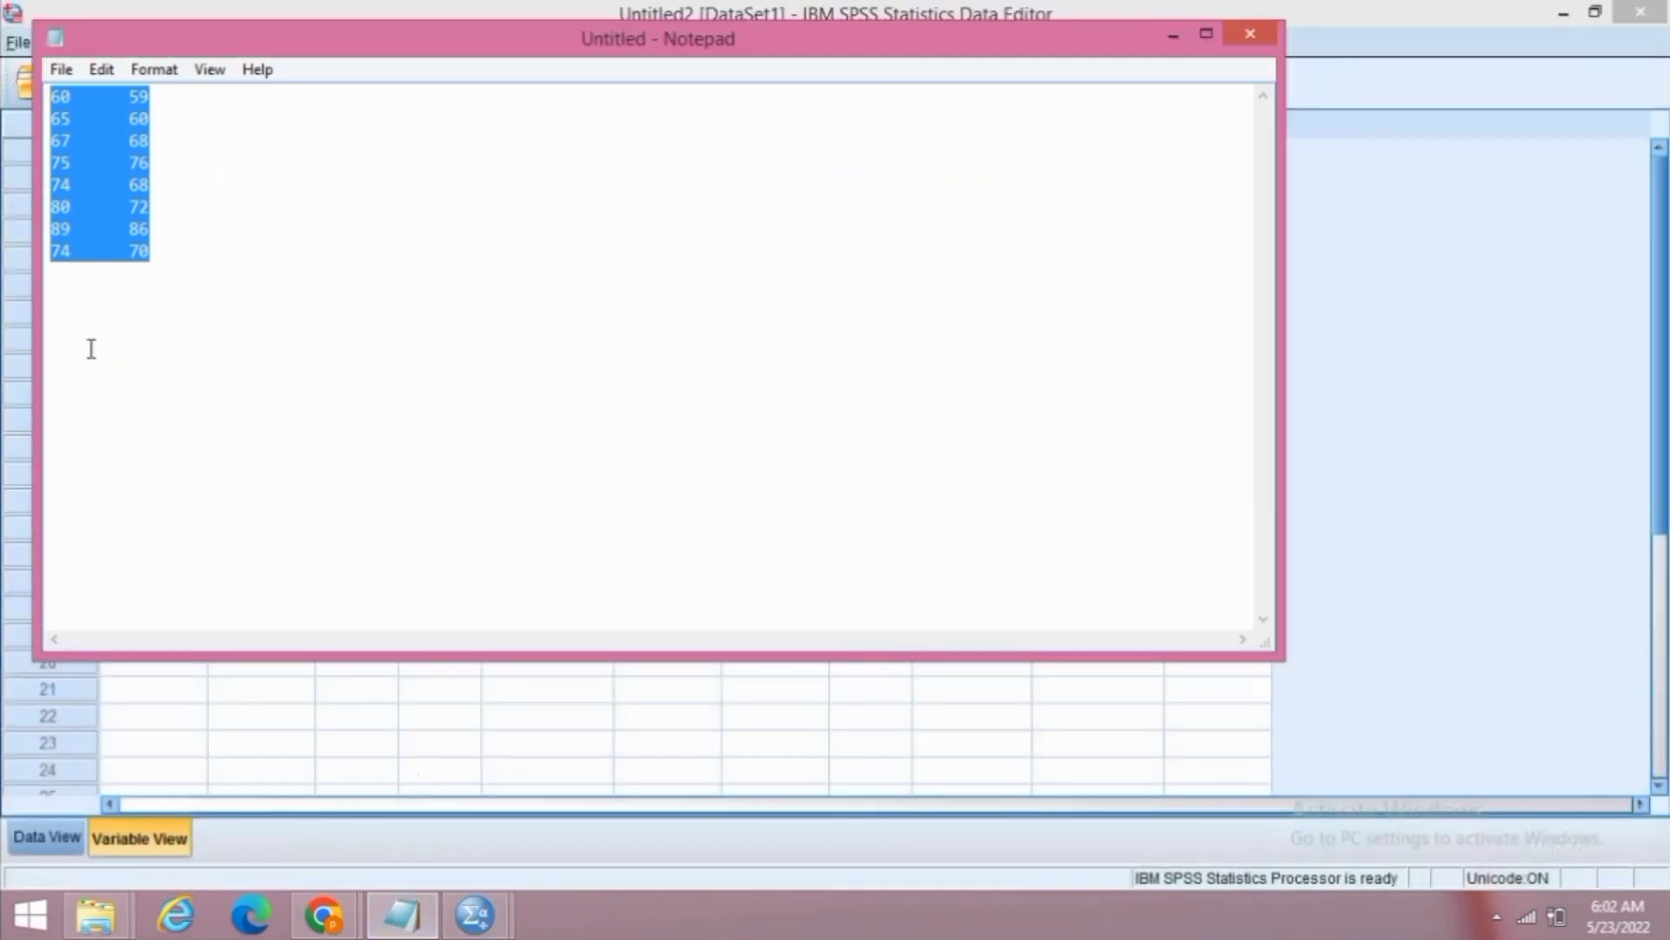
{"action": "left_click", "coordinate": [188, 334]}
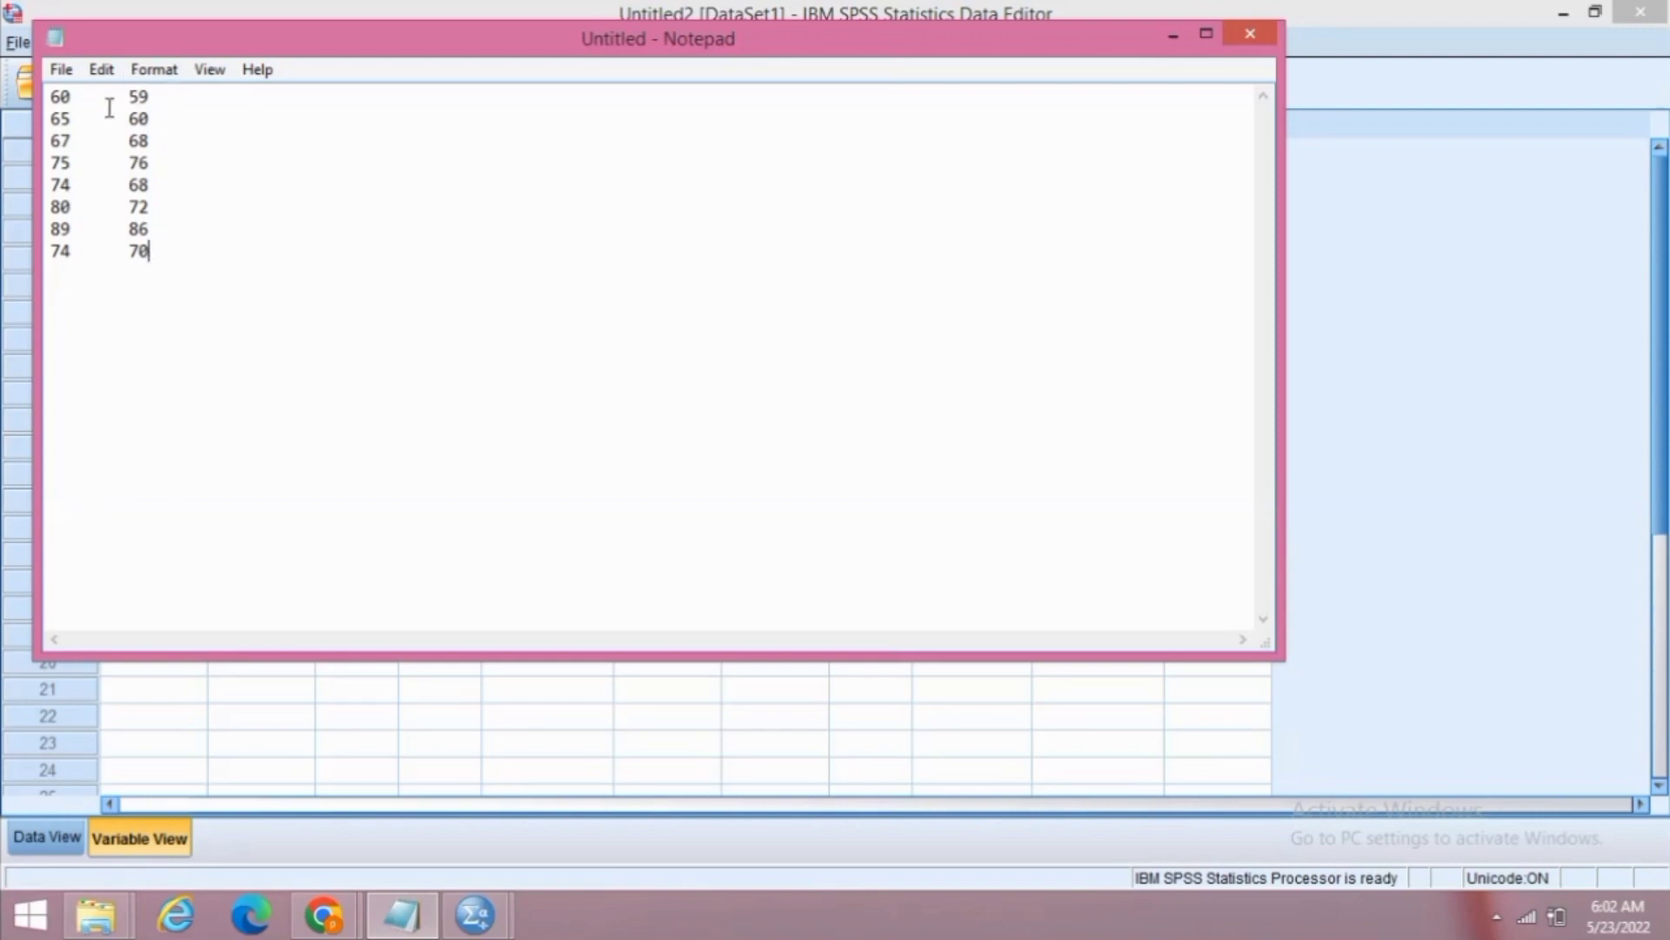
{"action": "left_click", "coordinate": [1173, 37]}
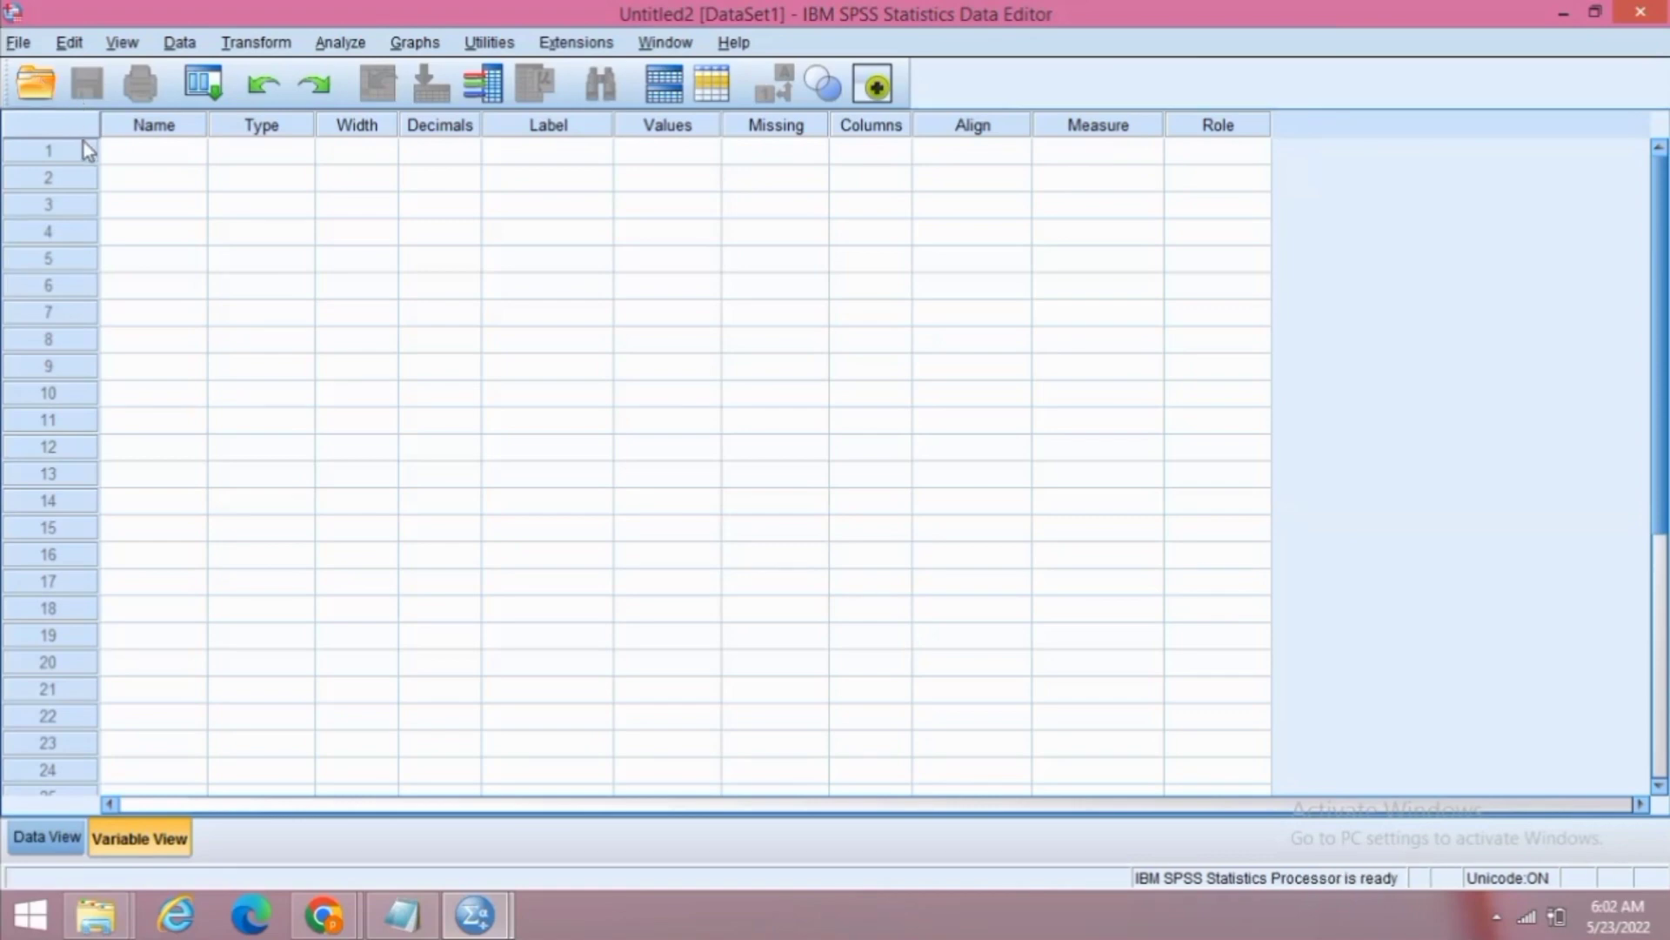
Define the dataset's first variable with the name pre.
{"action": "left_click", "coordinate": [132, 153]}
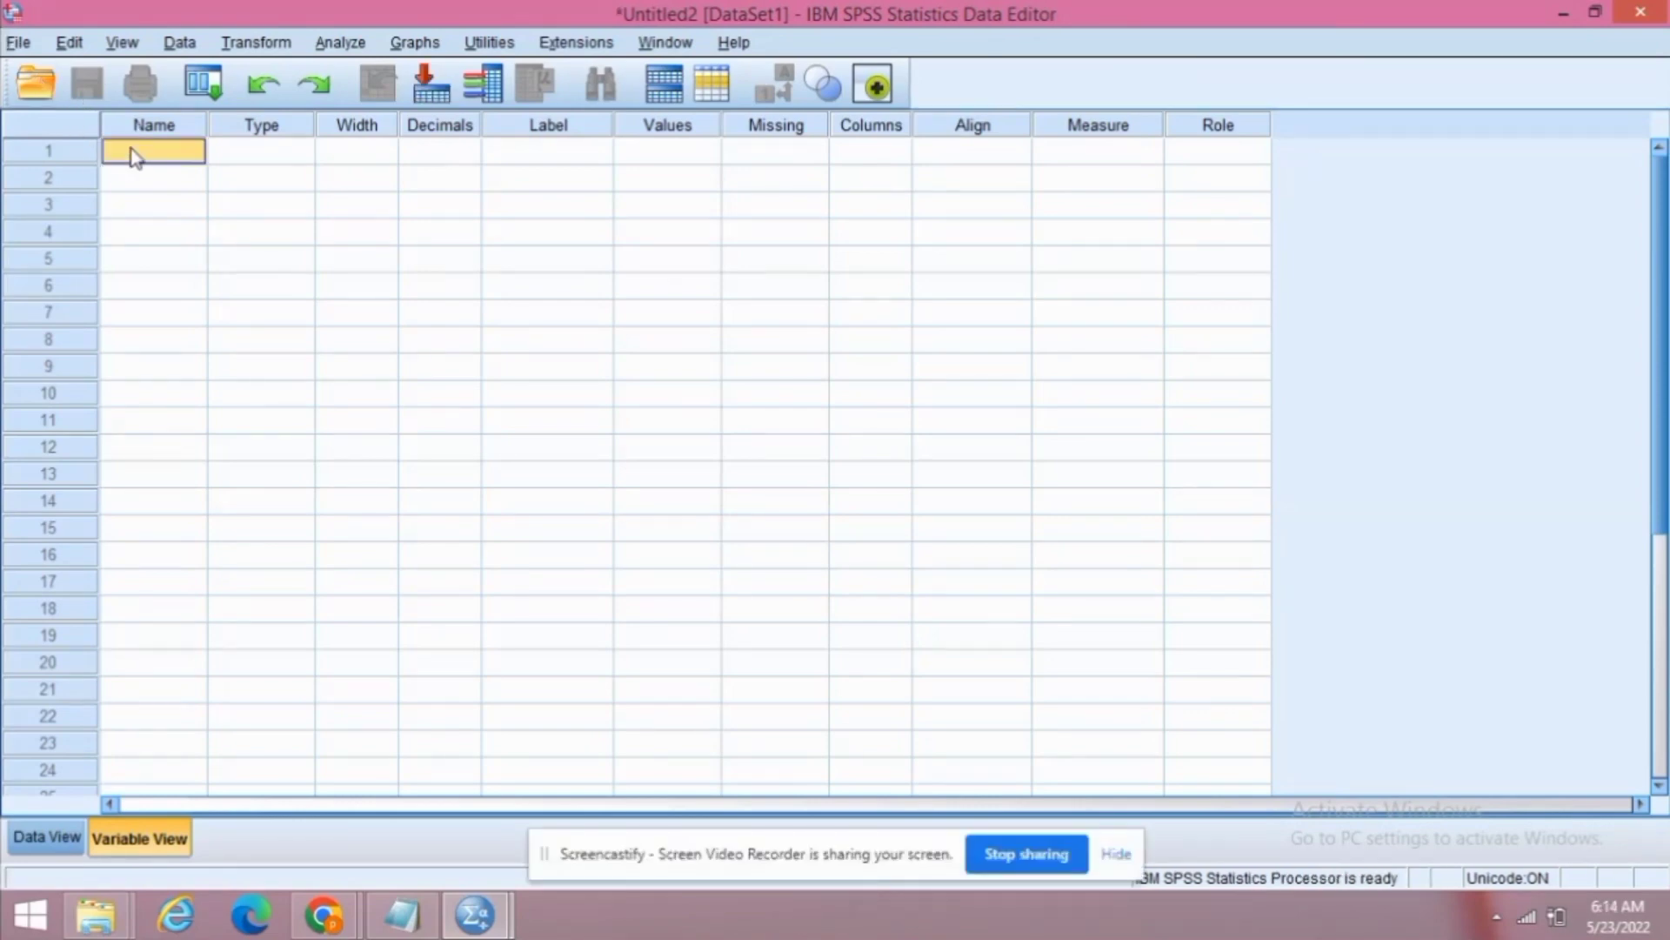
{"action": "type", "text": "p"}
{"action": "type", "text": "re"}
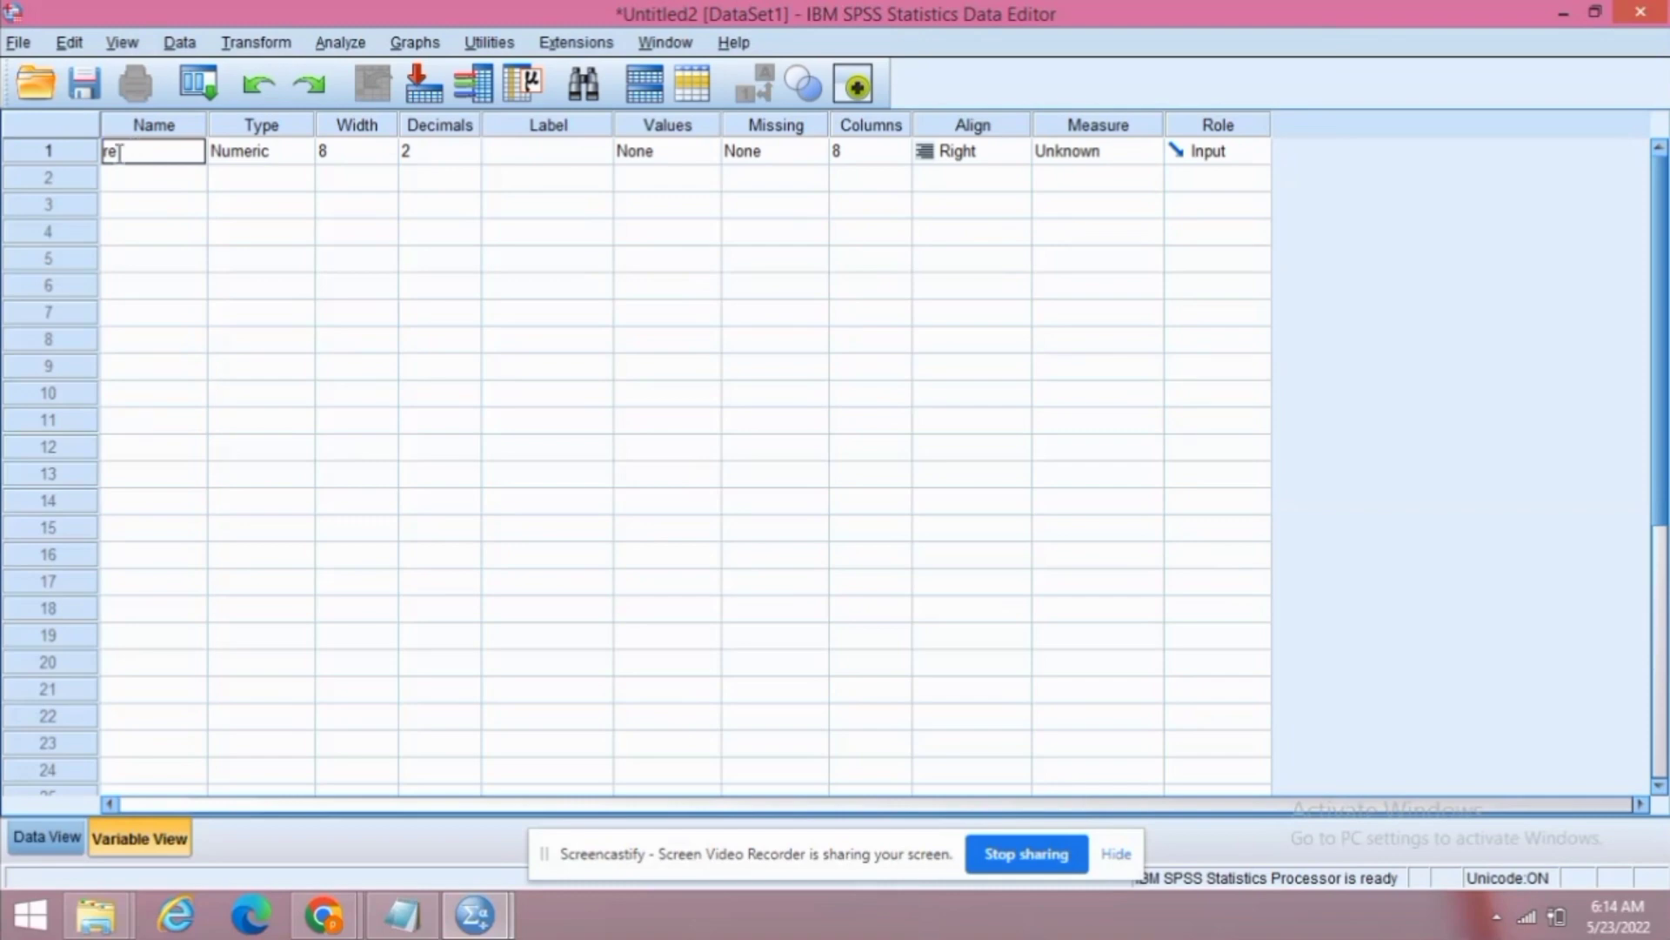
{"action": "left_click", "coordinate": [106, 152]}
{"action": "type", "text": "p"}
Define a second variable named post in the row below pre.
{"action": "left_click", "coordinate": [140, 179]}
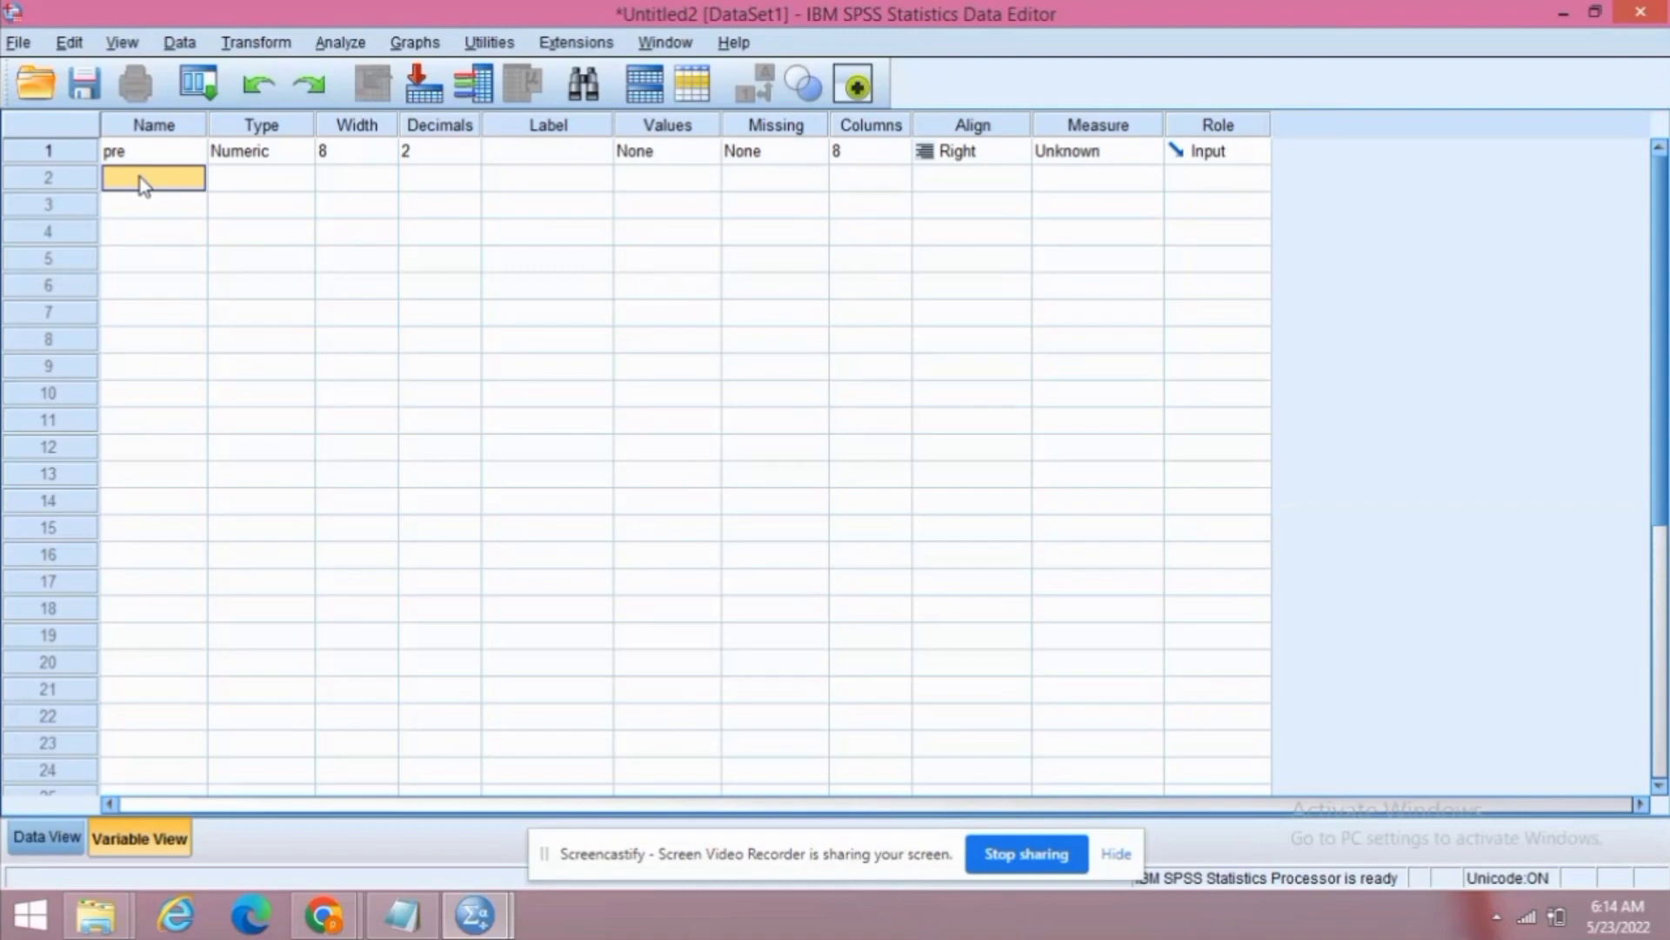
{"action": "type", "text": "post"}
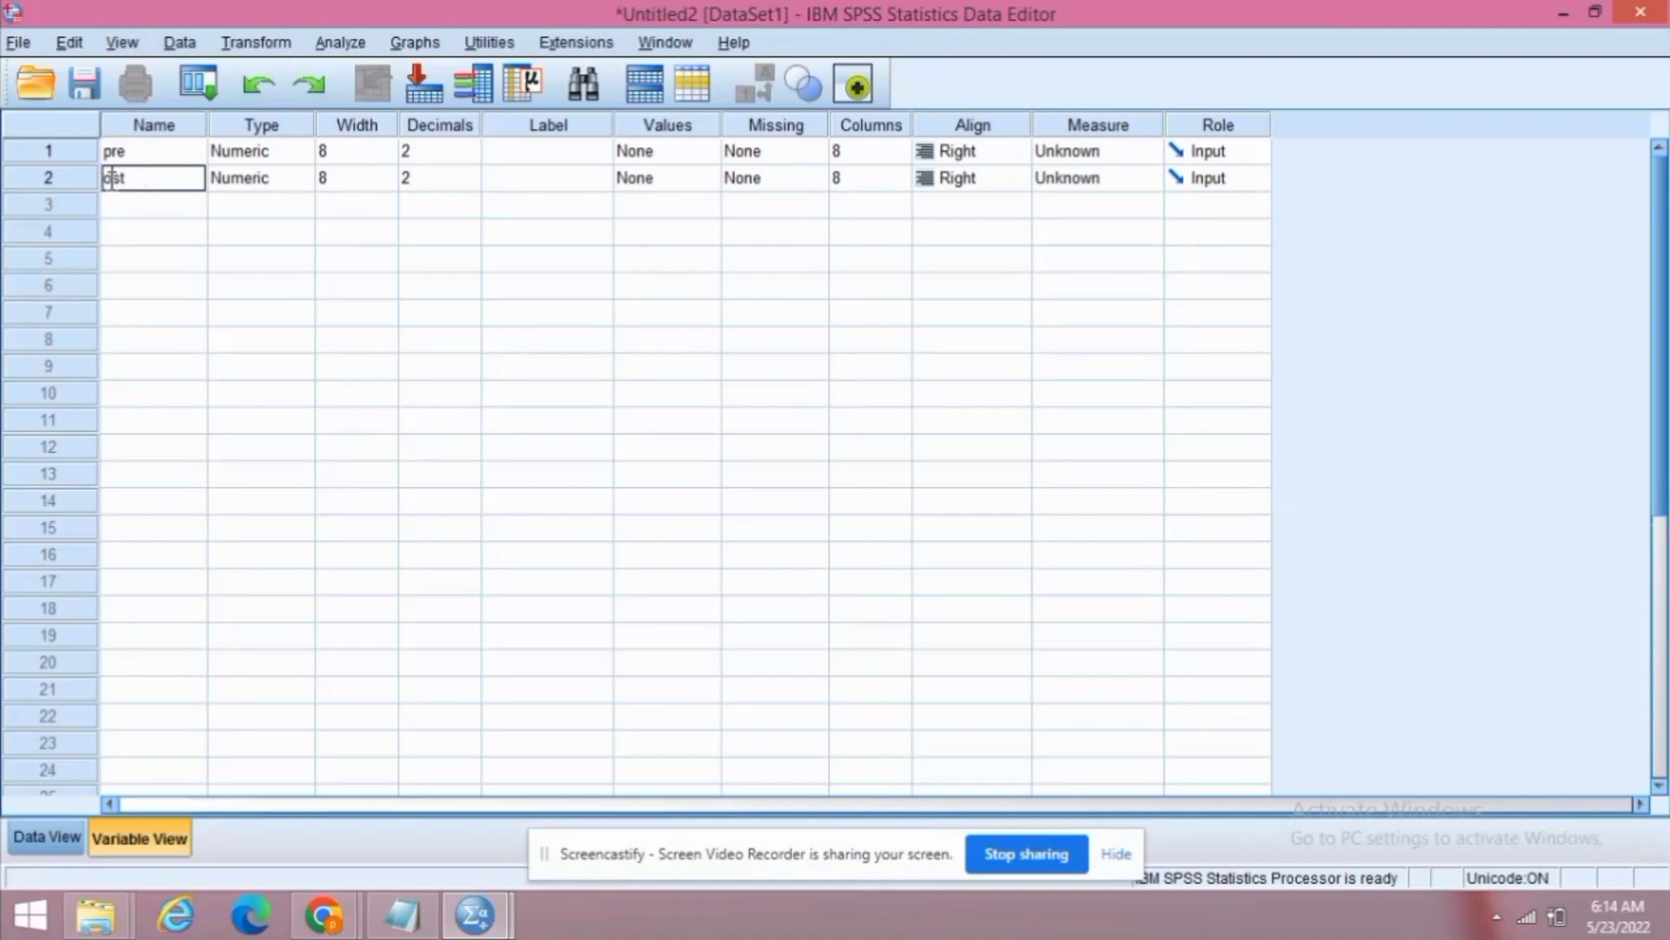
{"action": "left_click", "coordinate": [107, 179]}
{"action": "type", "text": "p"}
Set the measurement level of both the pre and post variables to Scale.
{"action": "left_click", "coordinate": [1120, 149]}
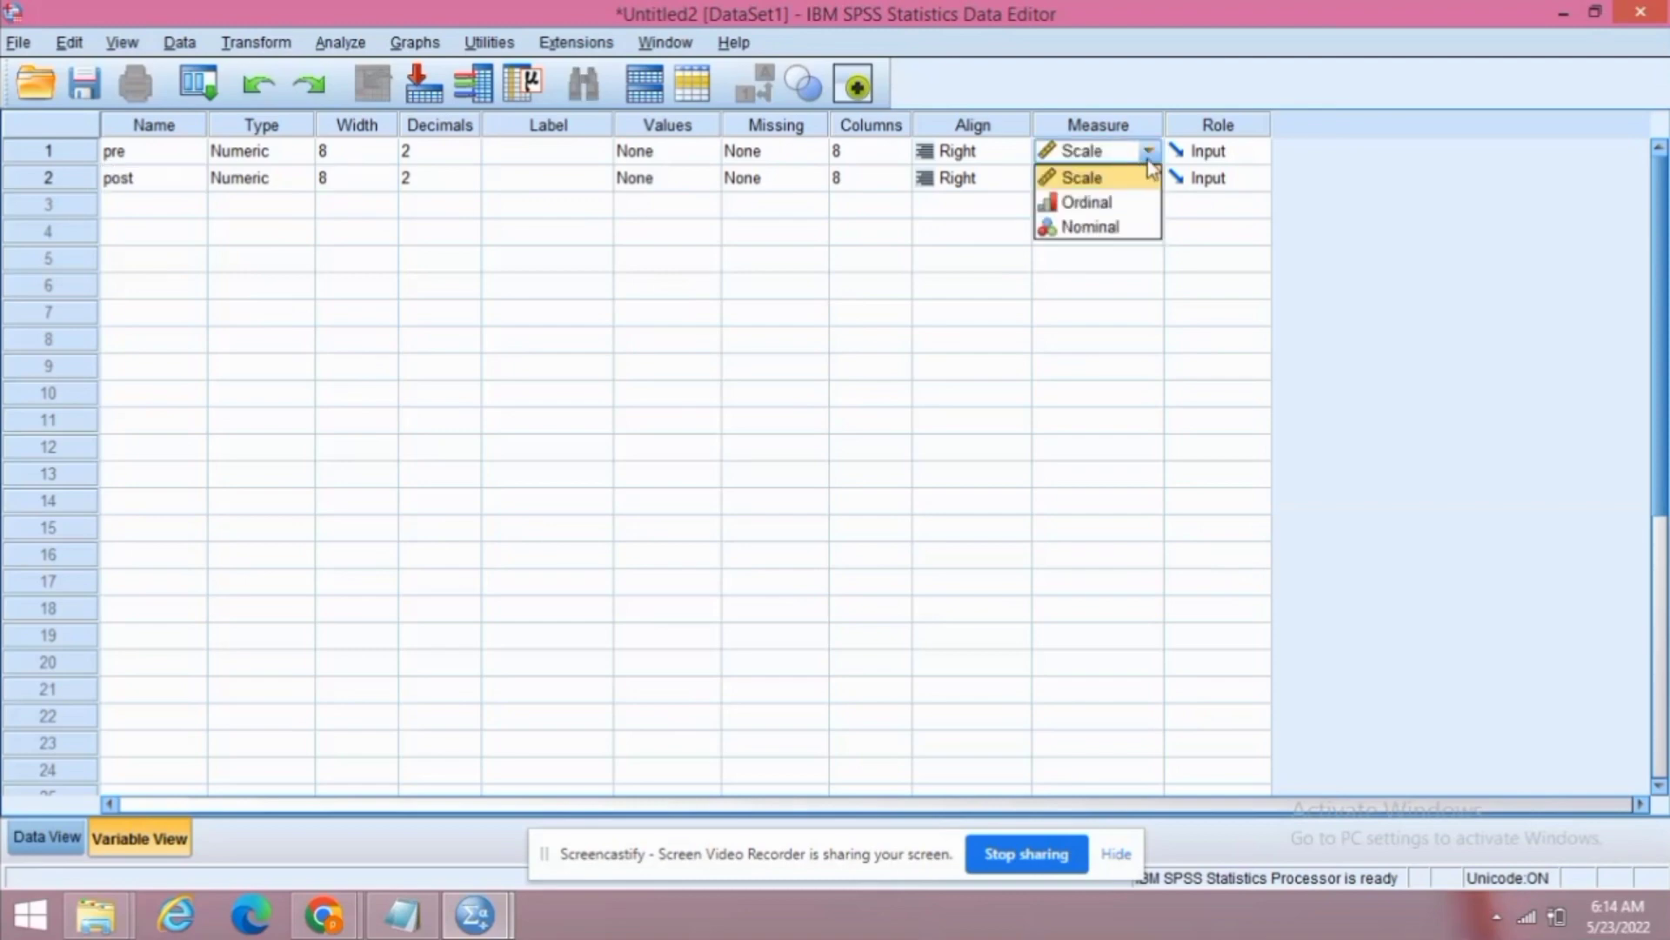
{"action": "left_click", "coordinate": [1128, 180]}
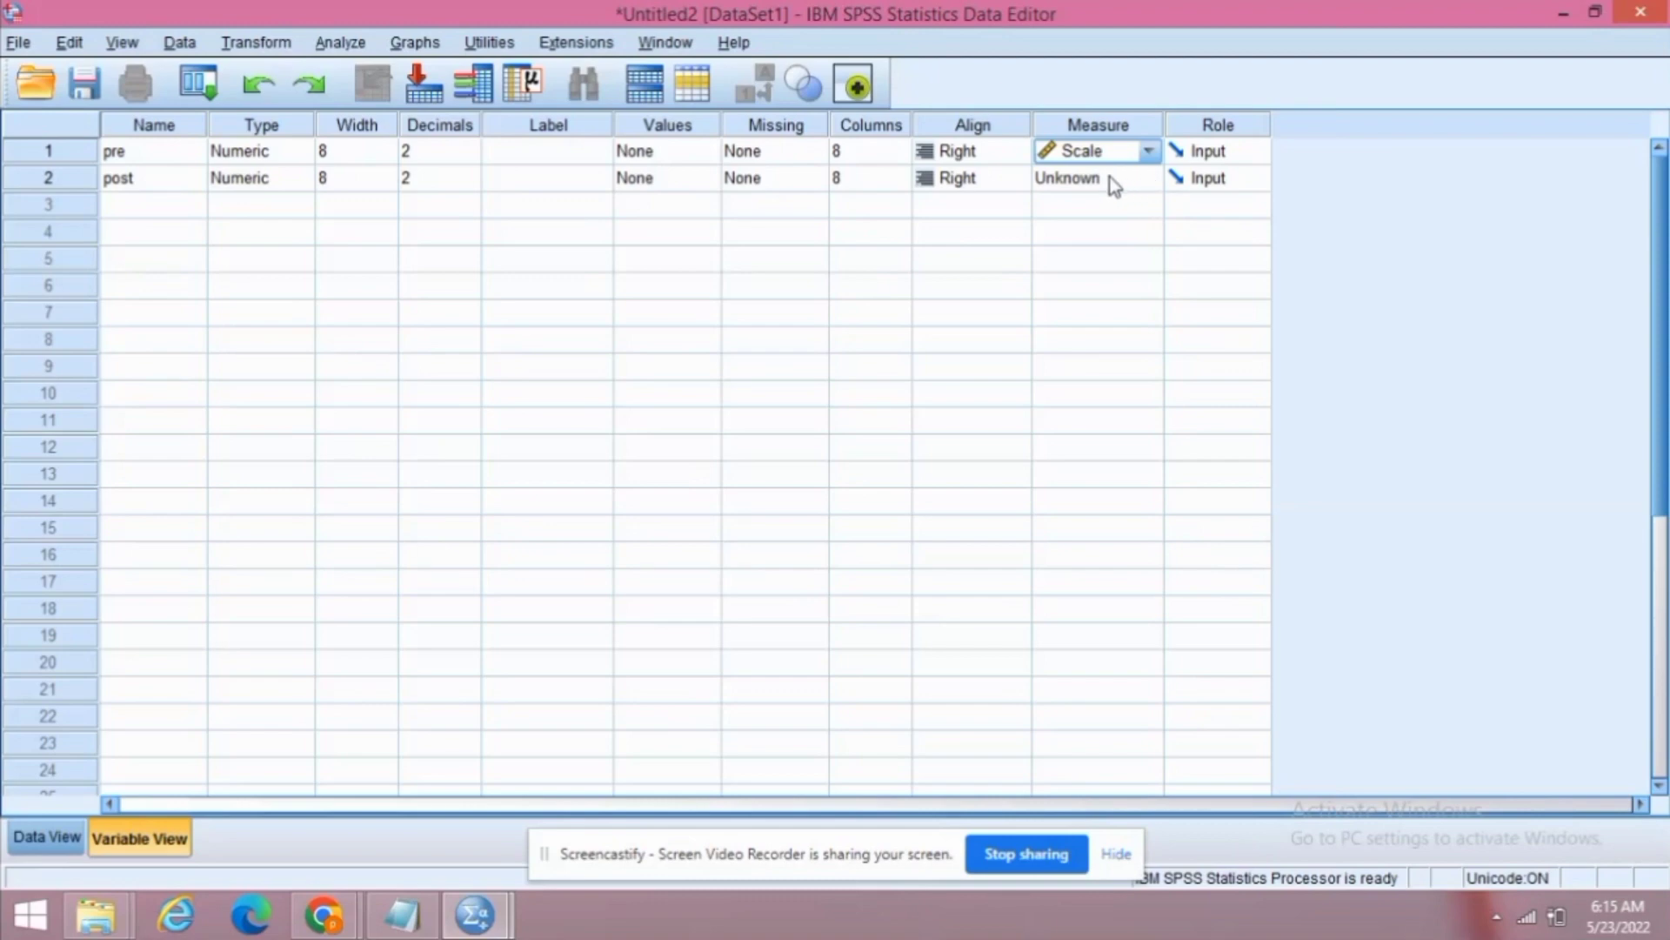
{"action": "left_click", "coordinate": [1109, 179]}
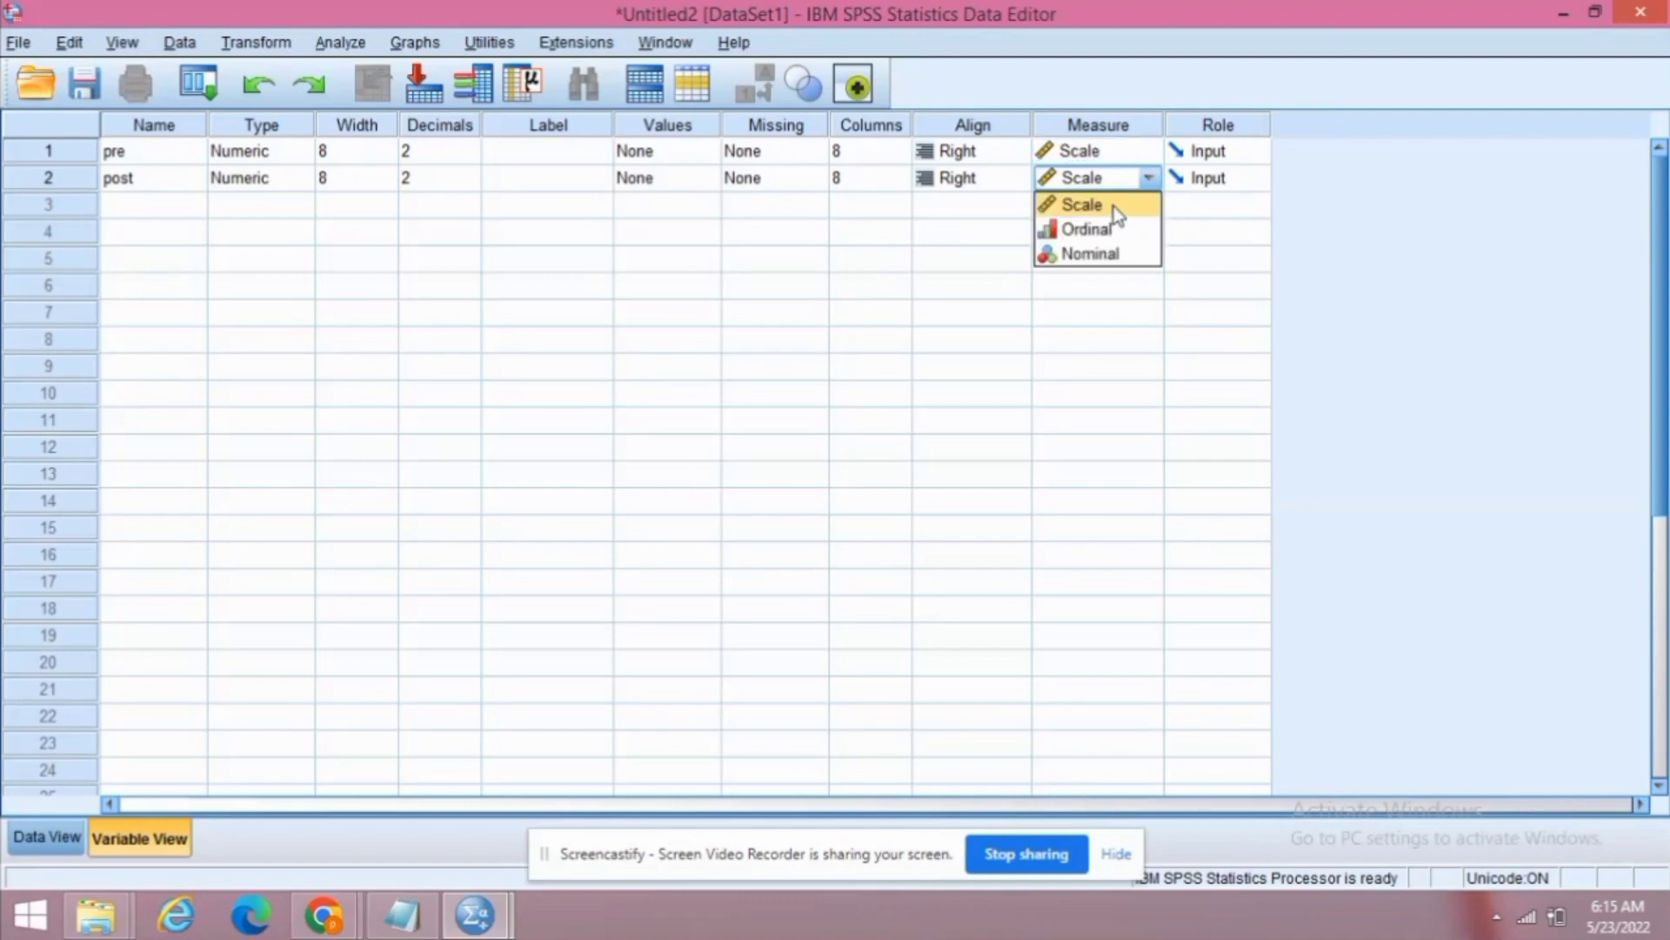
{"action": "left_click", "coordinate": [1114, 206]}
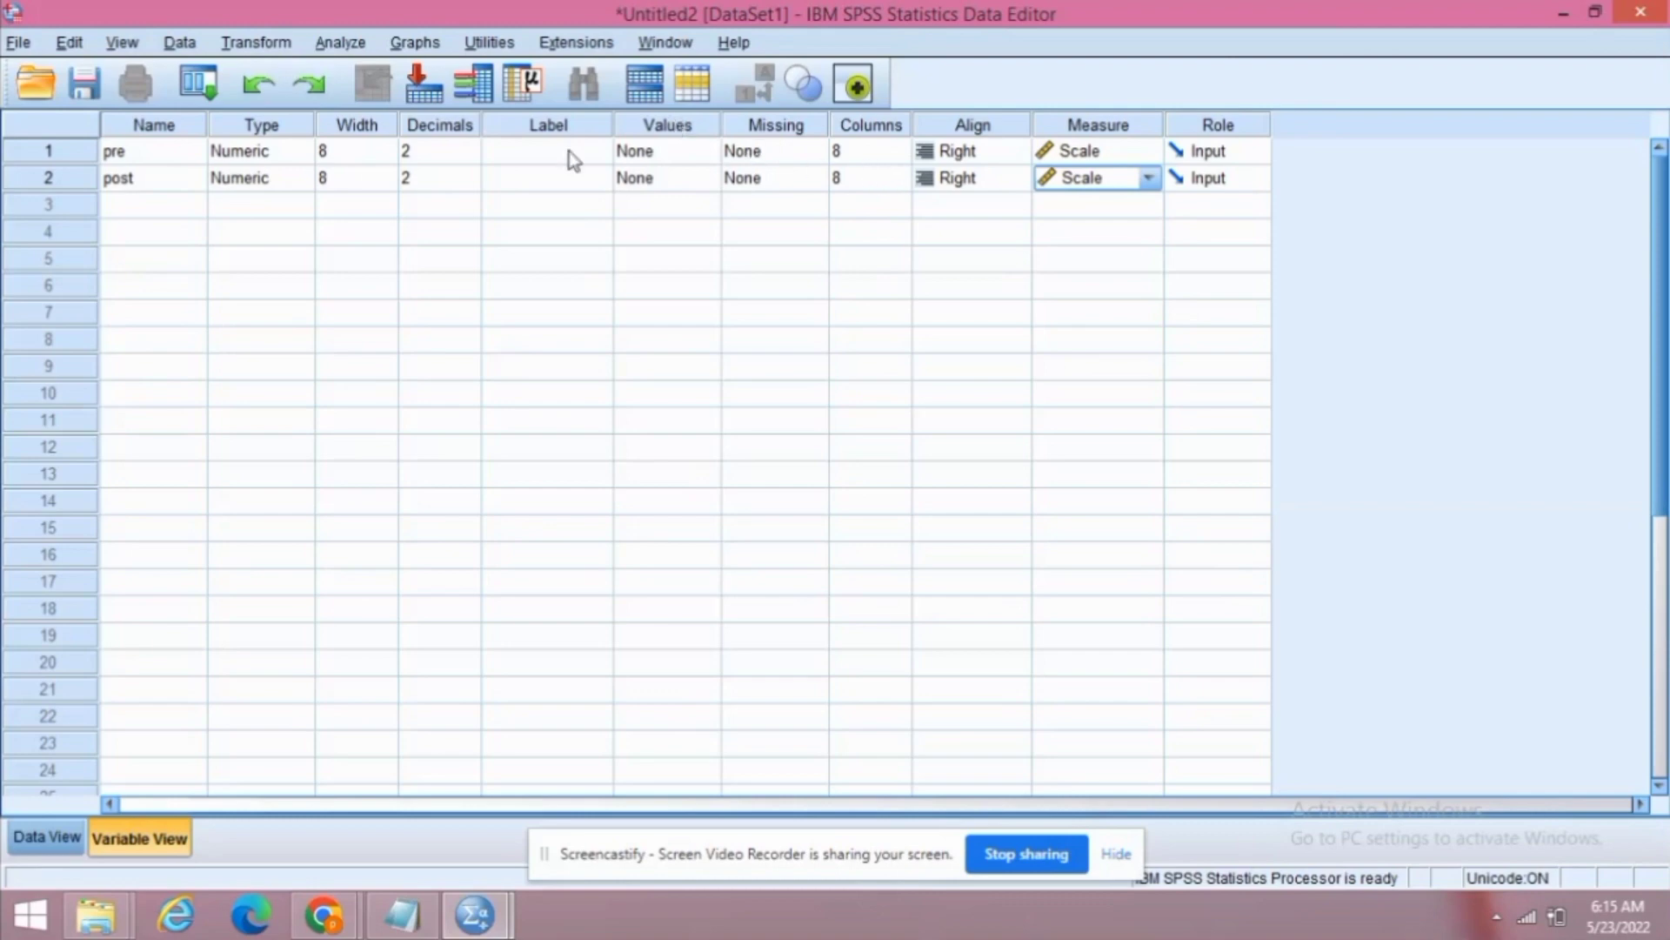
Reduce the decimals of both the pre and post variables to 0.
{"action": "left_click", "coordinate": [456, 155]}
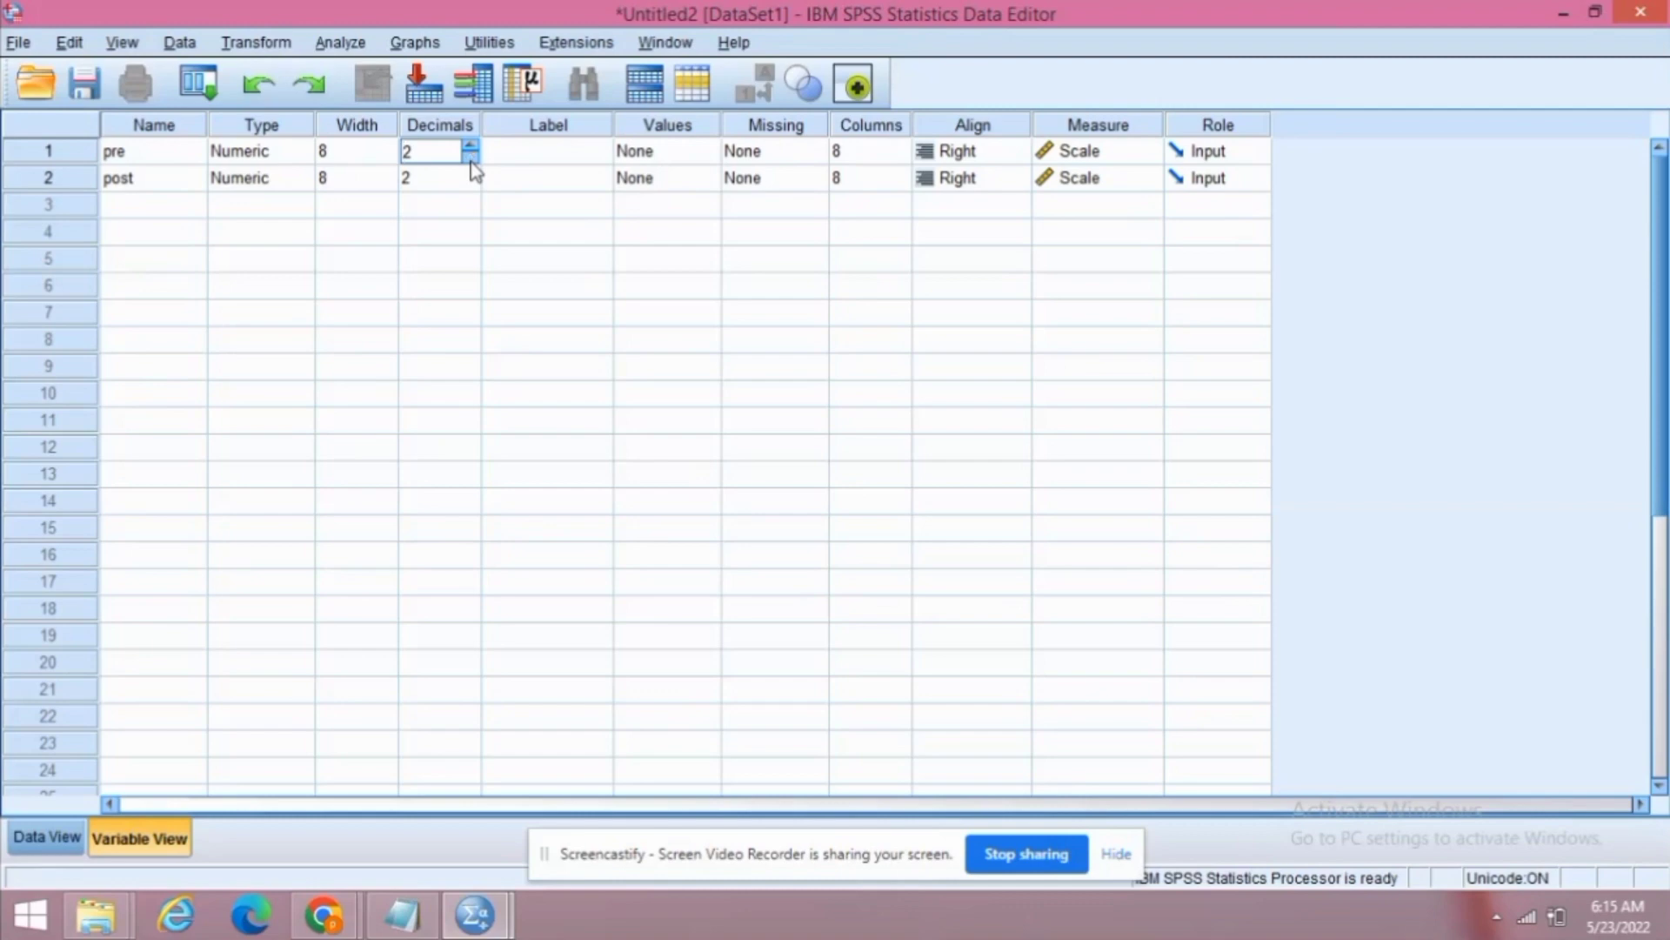
{"action": "left_click", "coordinate": [471, 158]}
{"action": "left_click", "coordinate": [471, 158]}
{"action": "left_click", "coordinate": [471, 178]}
{"action": "left_click", "coordinate": [471, 174]}
{"action": "left_click", "coordinate": [470, 182]}
{"action": "left_click", "coordinate": [470, 183]}
{"action": "left_click", "coordinate": [471, 183]}
Check the paired scores in the Notepad file again and return to the variable definitions.
{"action": "mouse_move", "coordinate": [409, 929]}
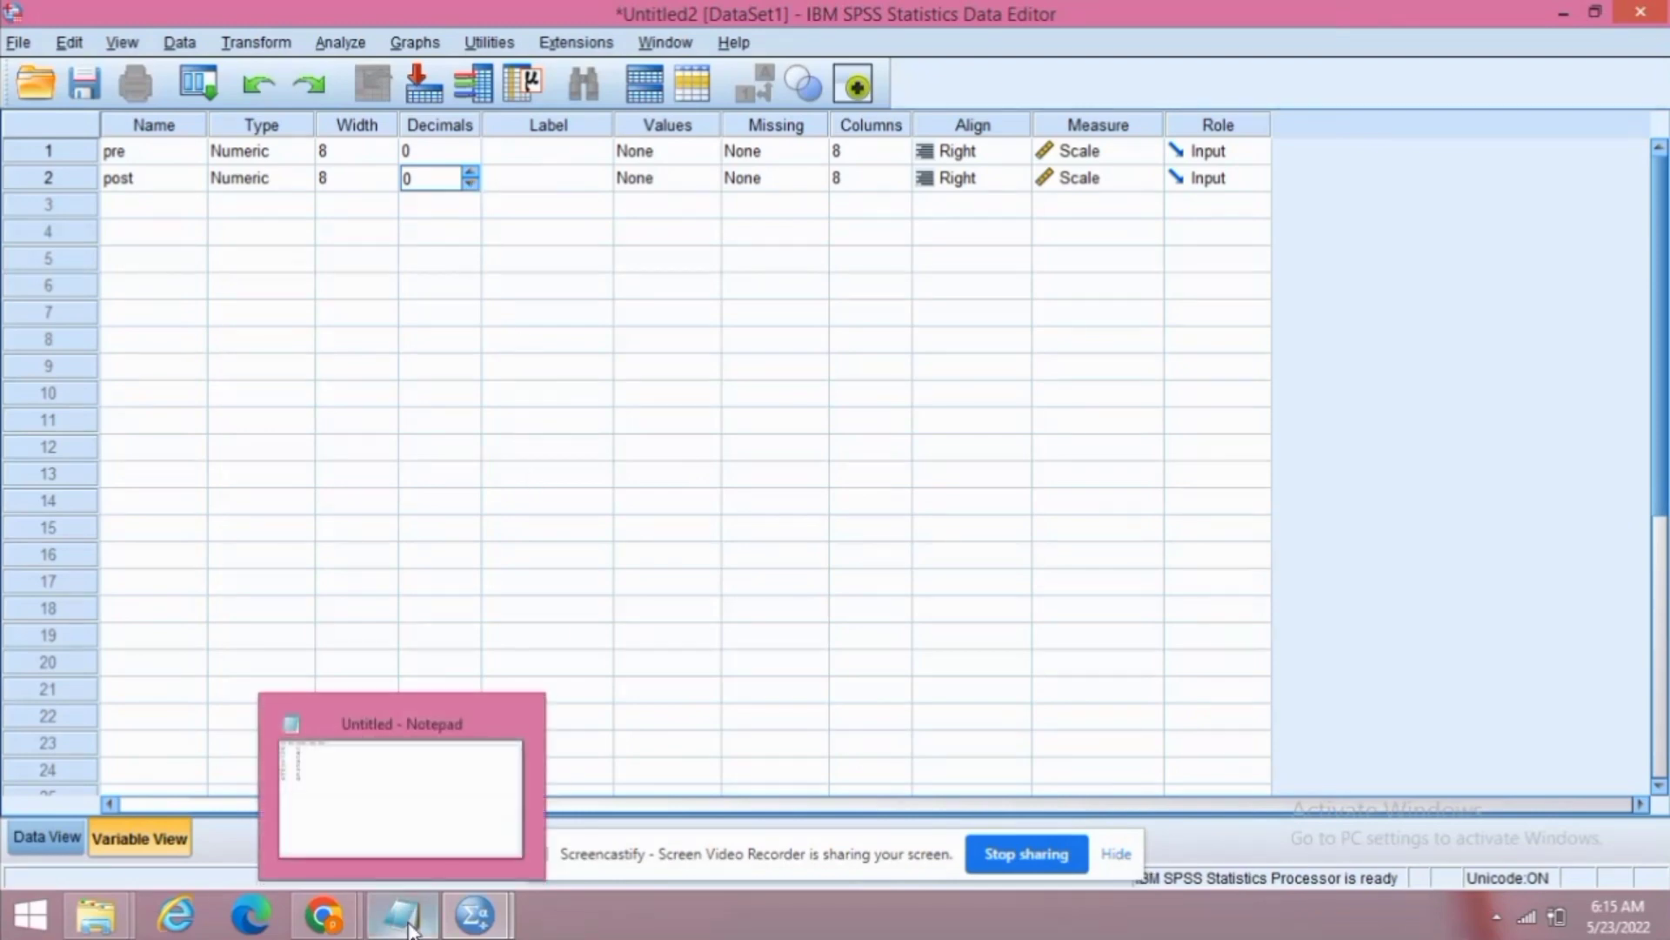
{"action": "left_click", "coordinate": [457, 802]}
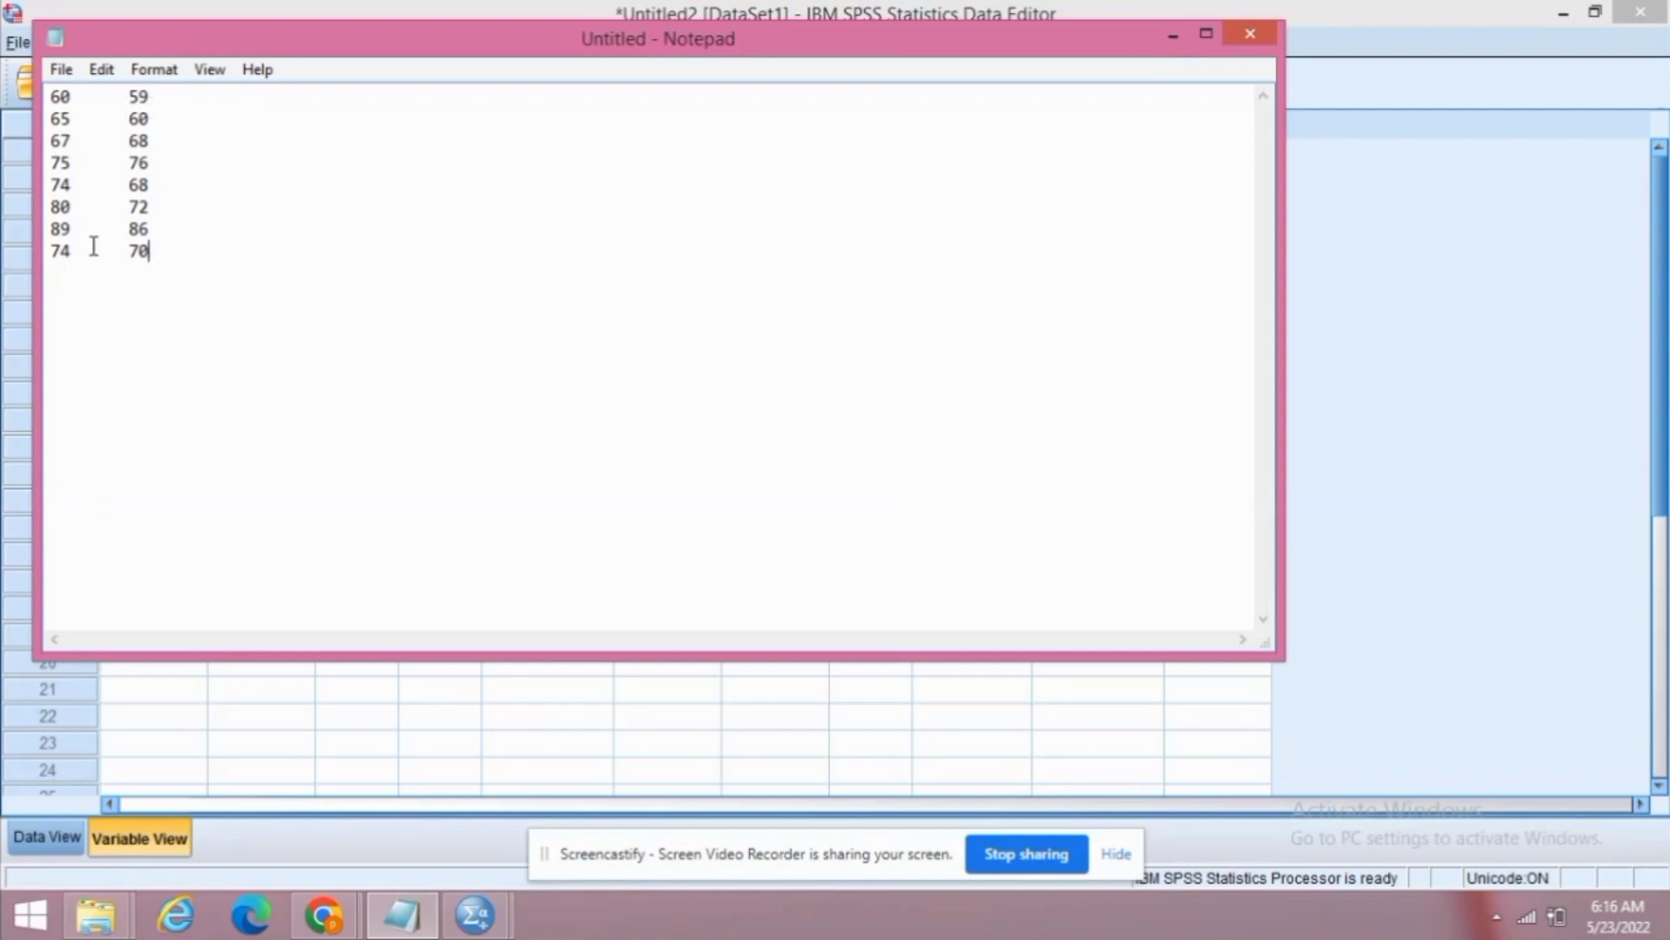
{"action": "left_click", "coordinate": [1171, 37]}
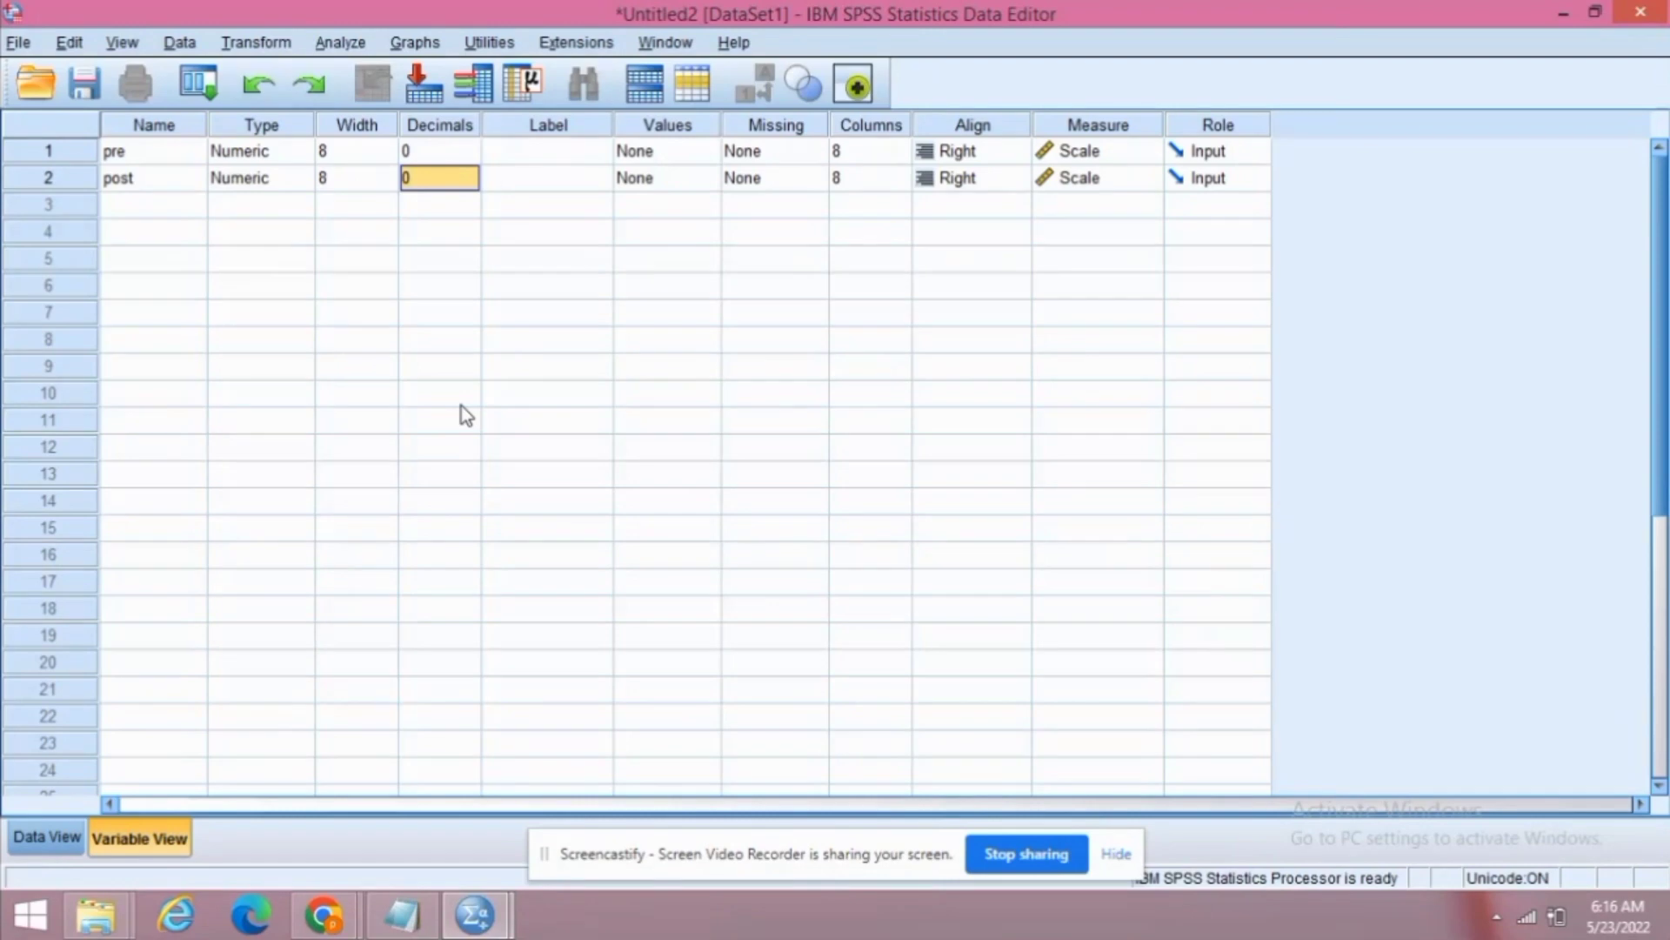
Give the pre variable the label pretest.
{"action": "left_click", "coordinate": [545, 153]}
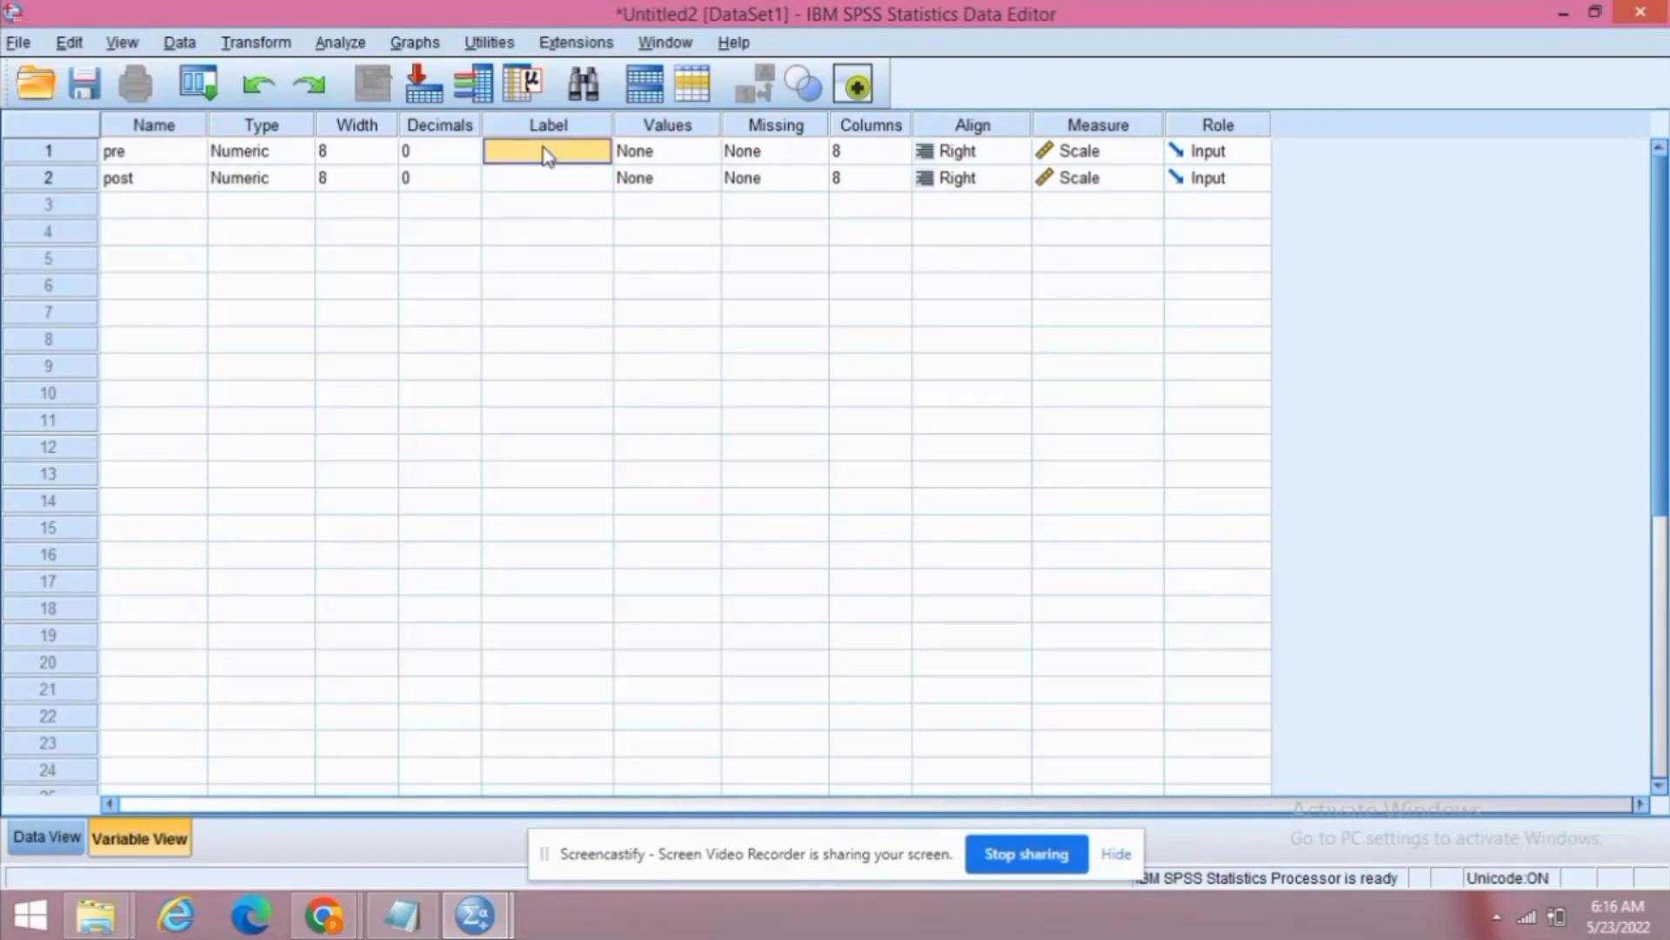
{"action": "type", "text": "p"}
{"action": "type", "text": "retest"}
{"action": "left_click", "coordinate": [485, 151]}
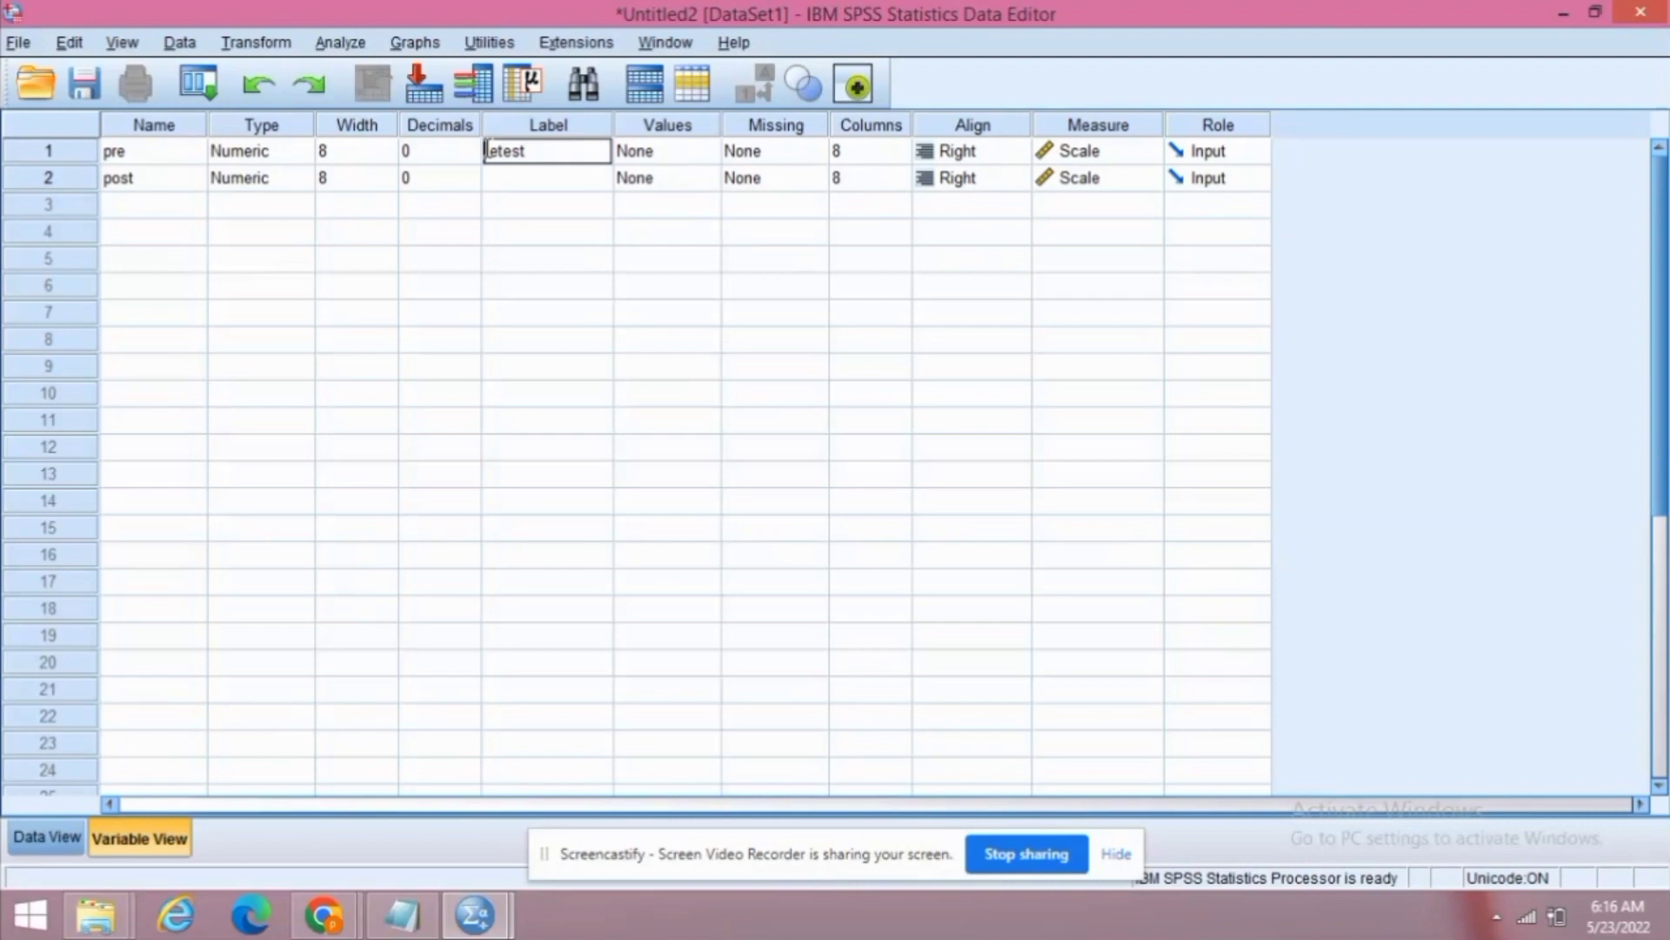
{"action": "type", "text": "pr"}
Give the post variable the label posttest.
{"action": "left_click", "coordinate": [492, 183]}
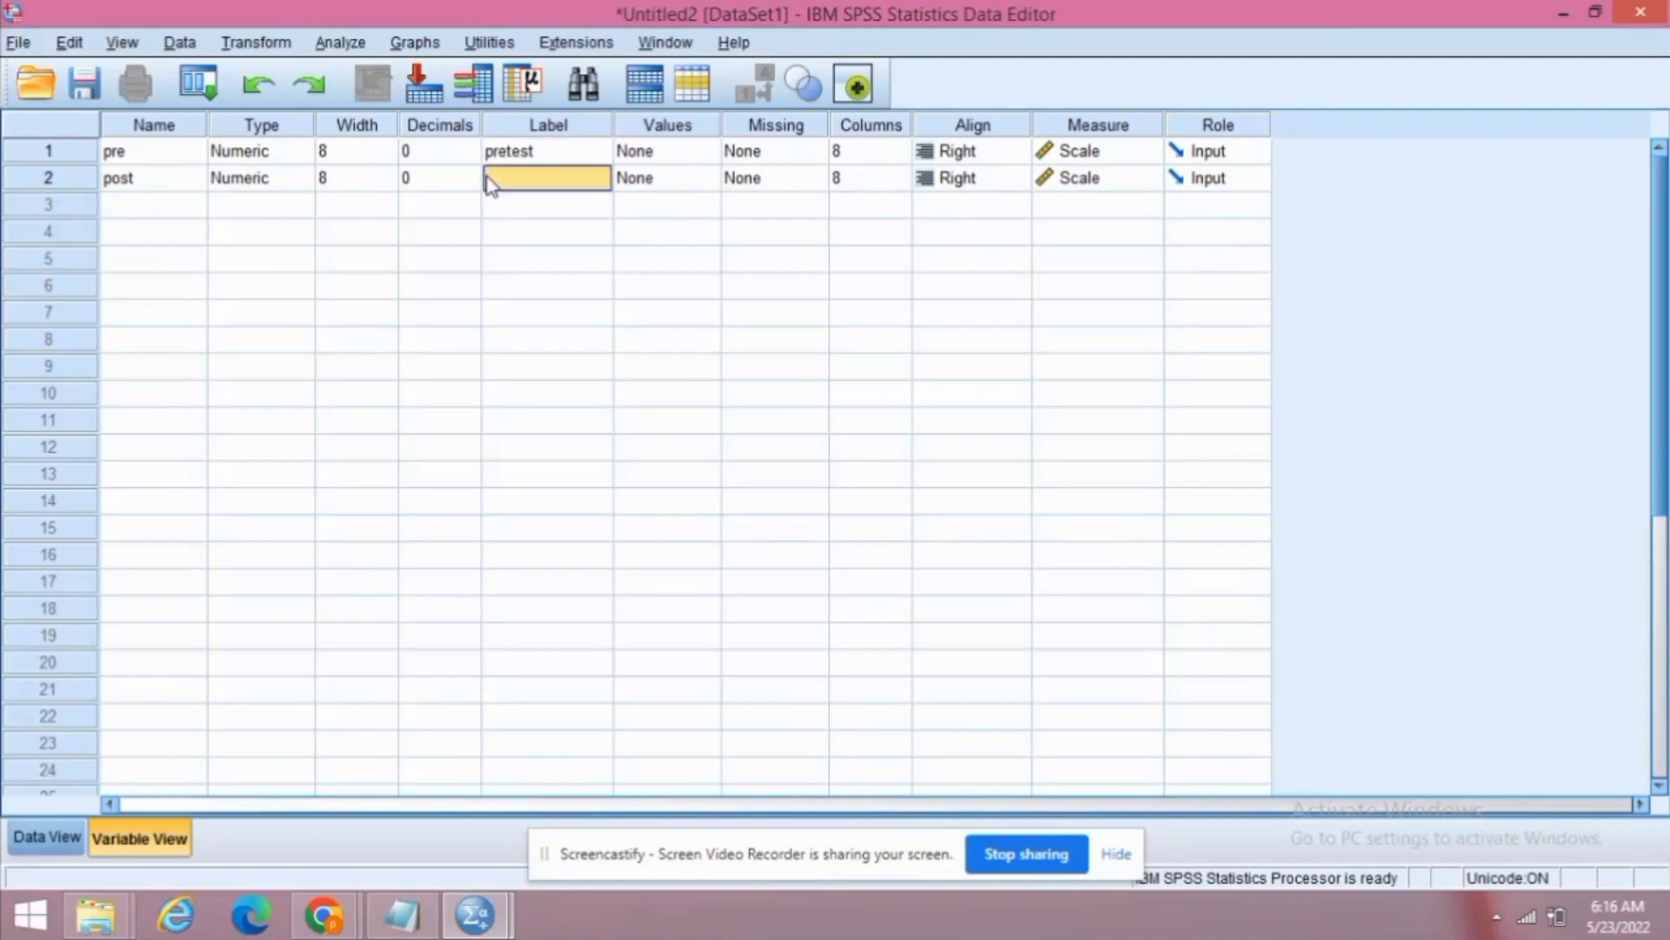
{"action": "type", "text": "pst"}
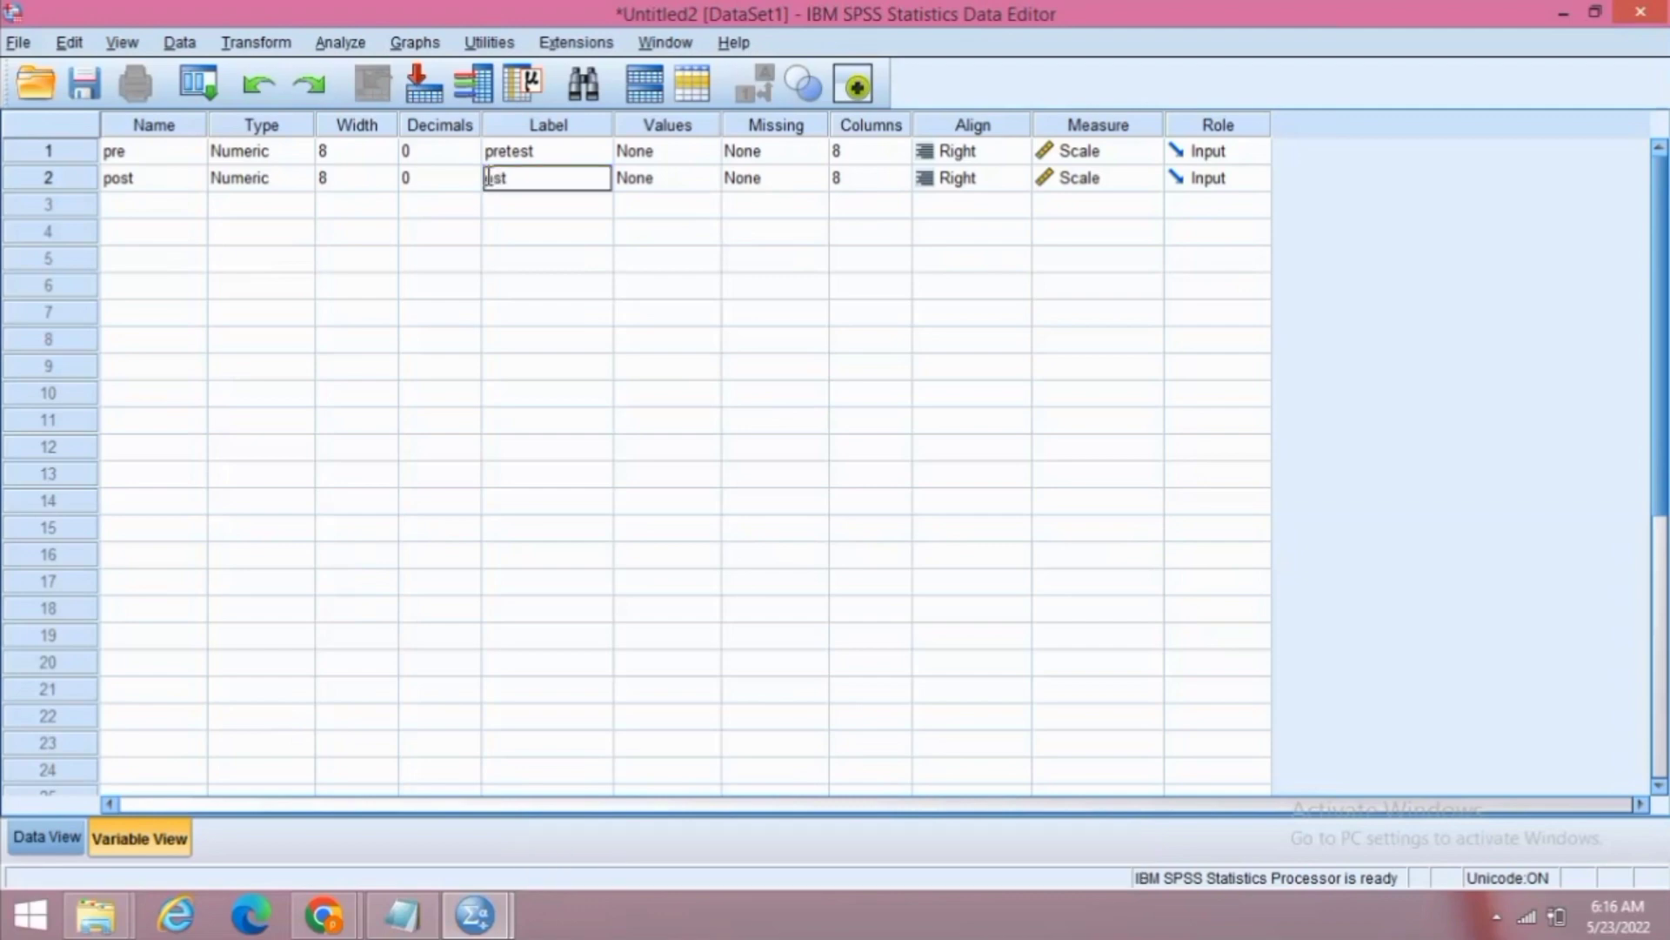
{"action": "type", "text": "esr"}
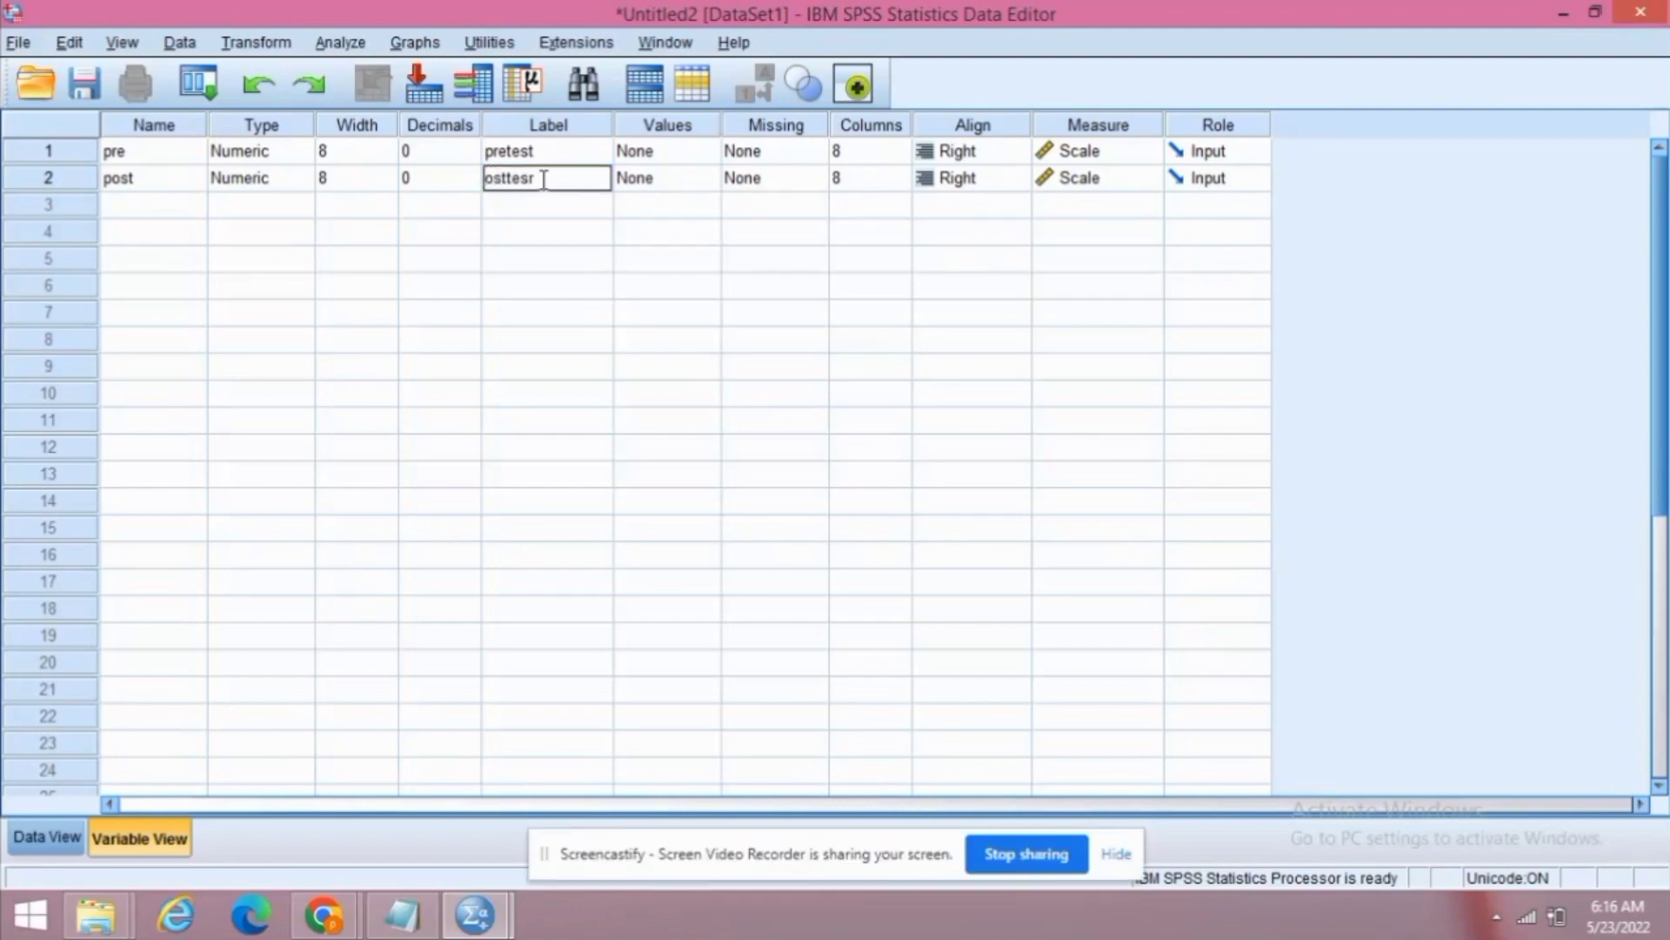
{"action": "key", "text": "BackSpace"}
{"action": "type", "text": "t"}
{"action": "left_click", "coordinate": [486, 178]}
{"action": "type", "text": "p"}
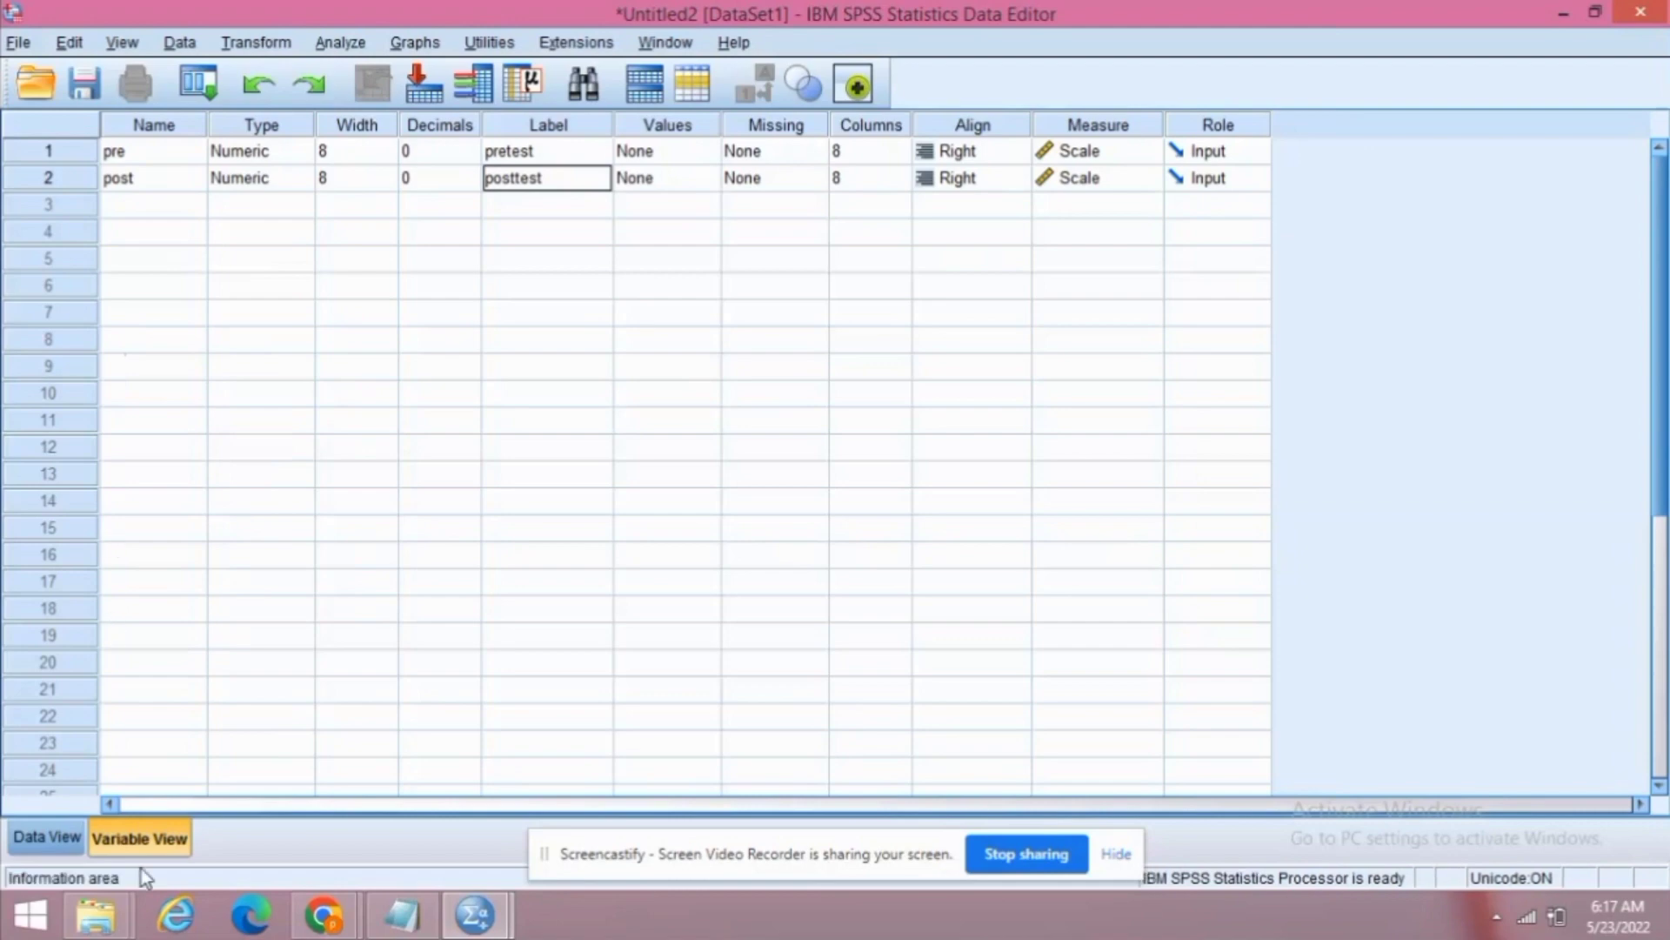
Copy all eight pairs of scores from Notepad into the pre and post columns of the data sheet, starting at case 1.
{"action": "left_click", "coordinate": [50, 840]}
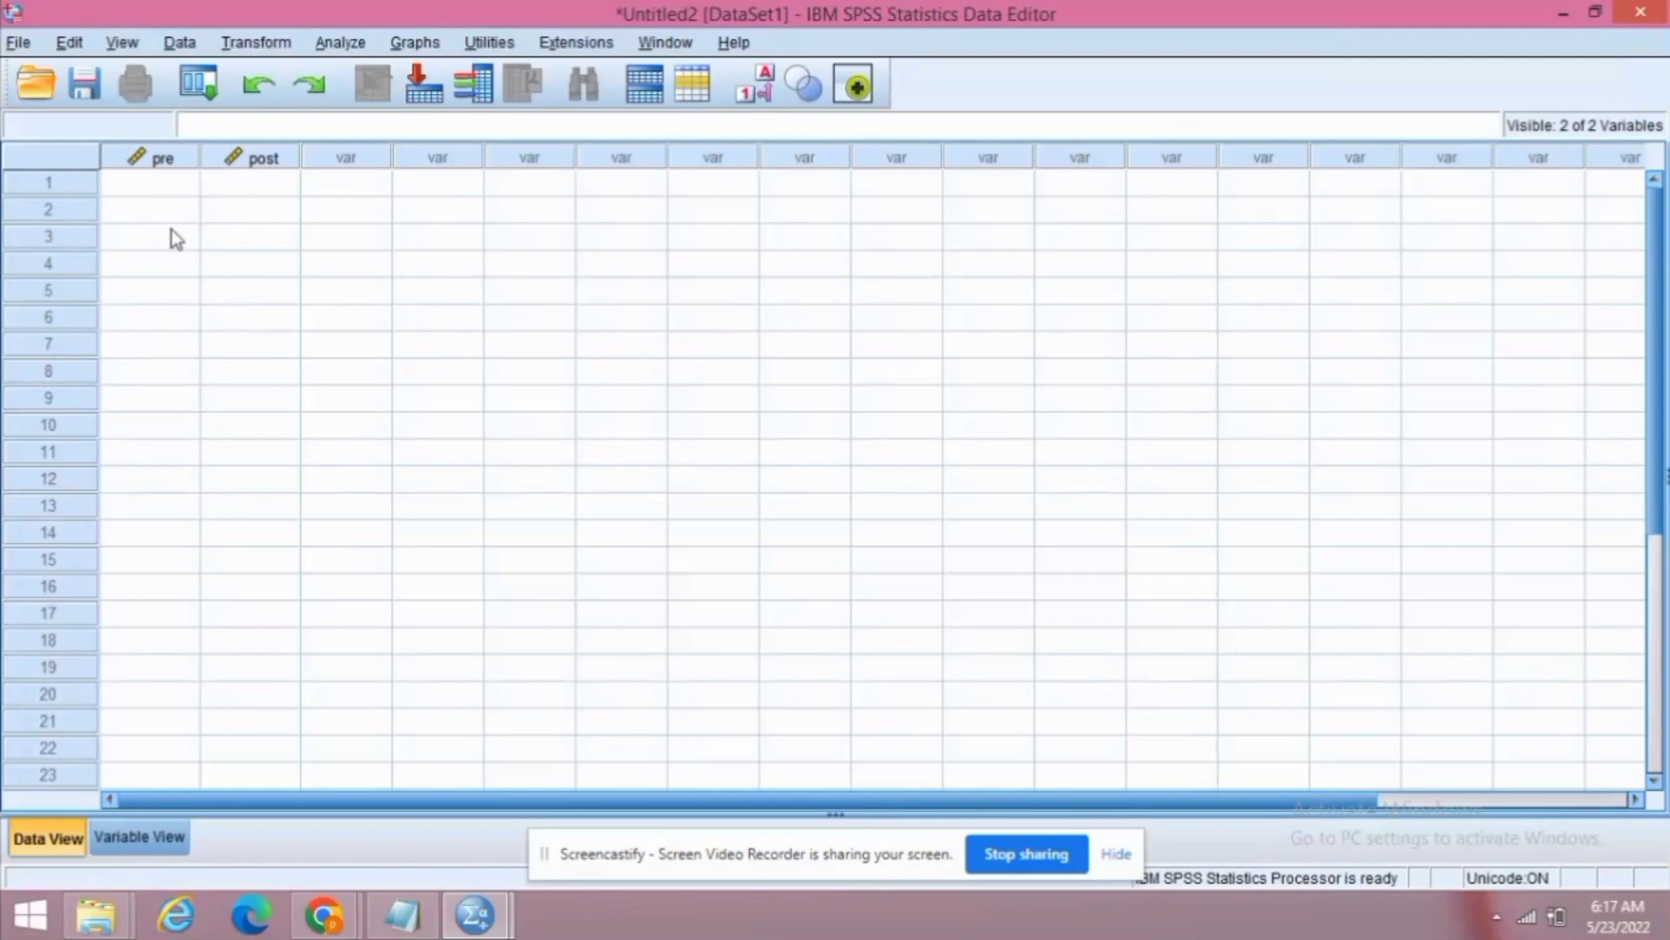
{"action": "mouse_move", "coordinate": [401, 914]}
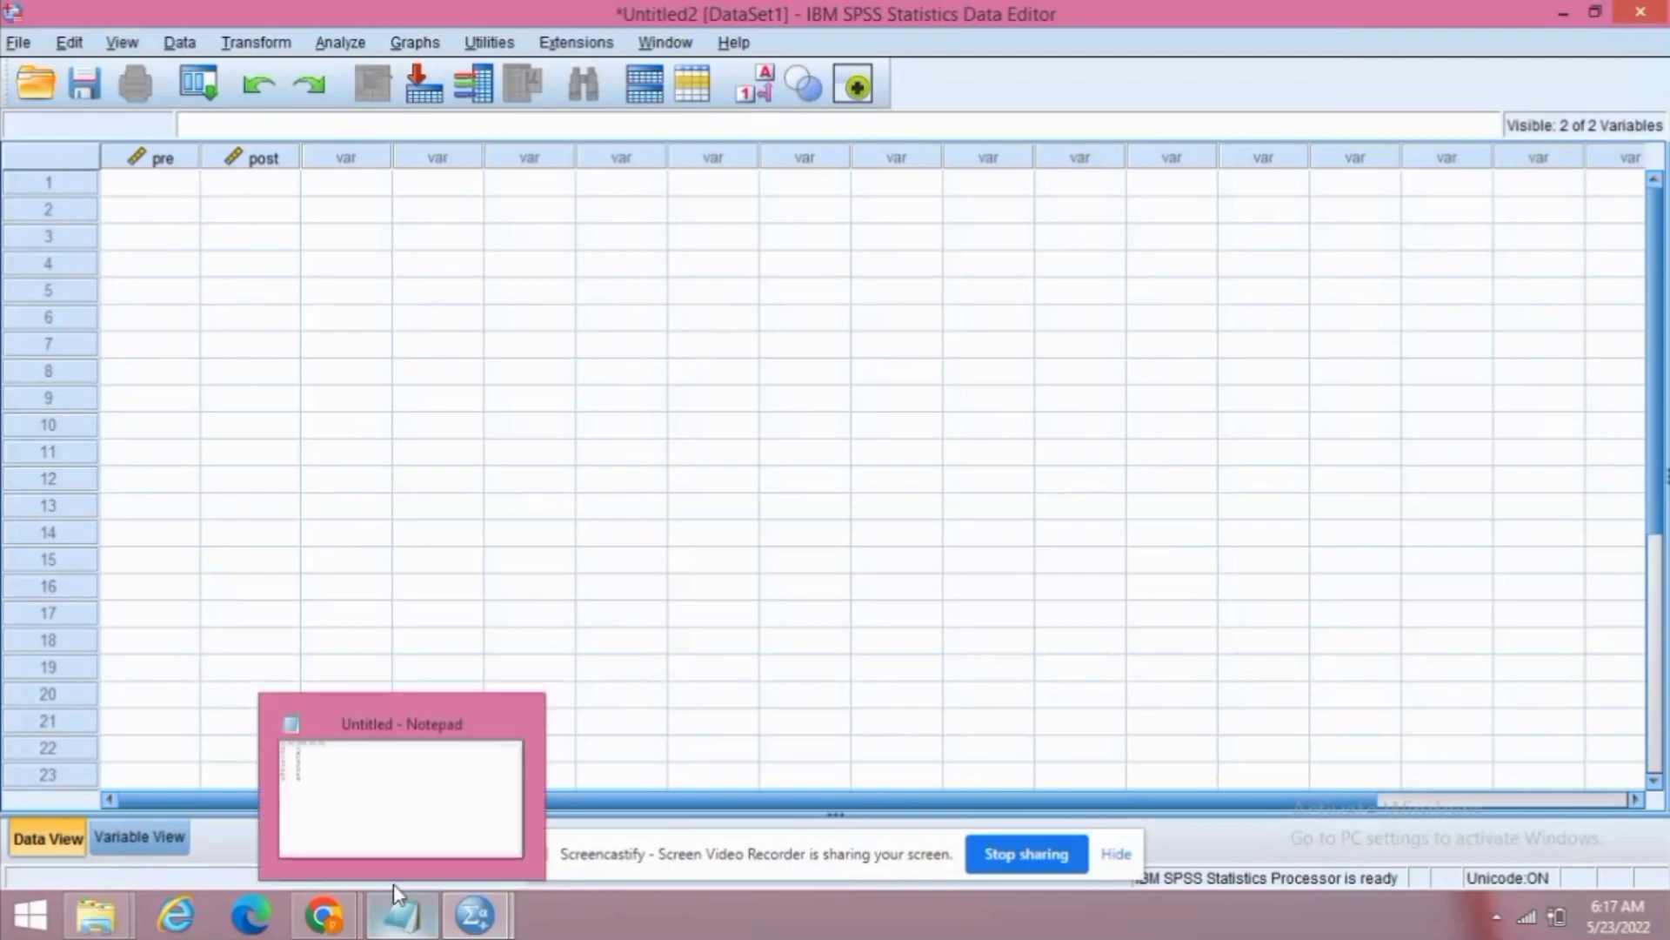
{"action": "left_click", "coordinate": [389, 807]}
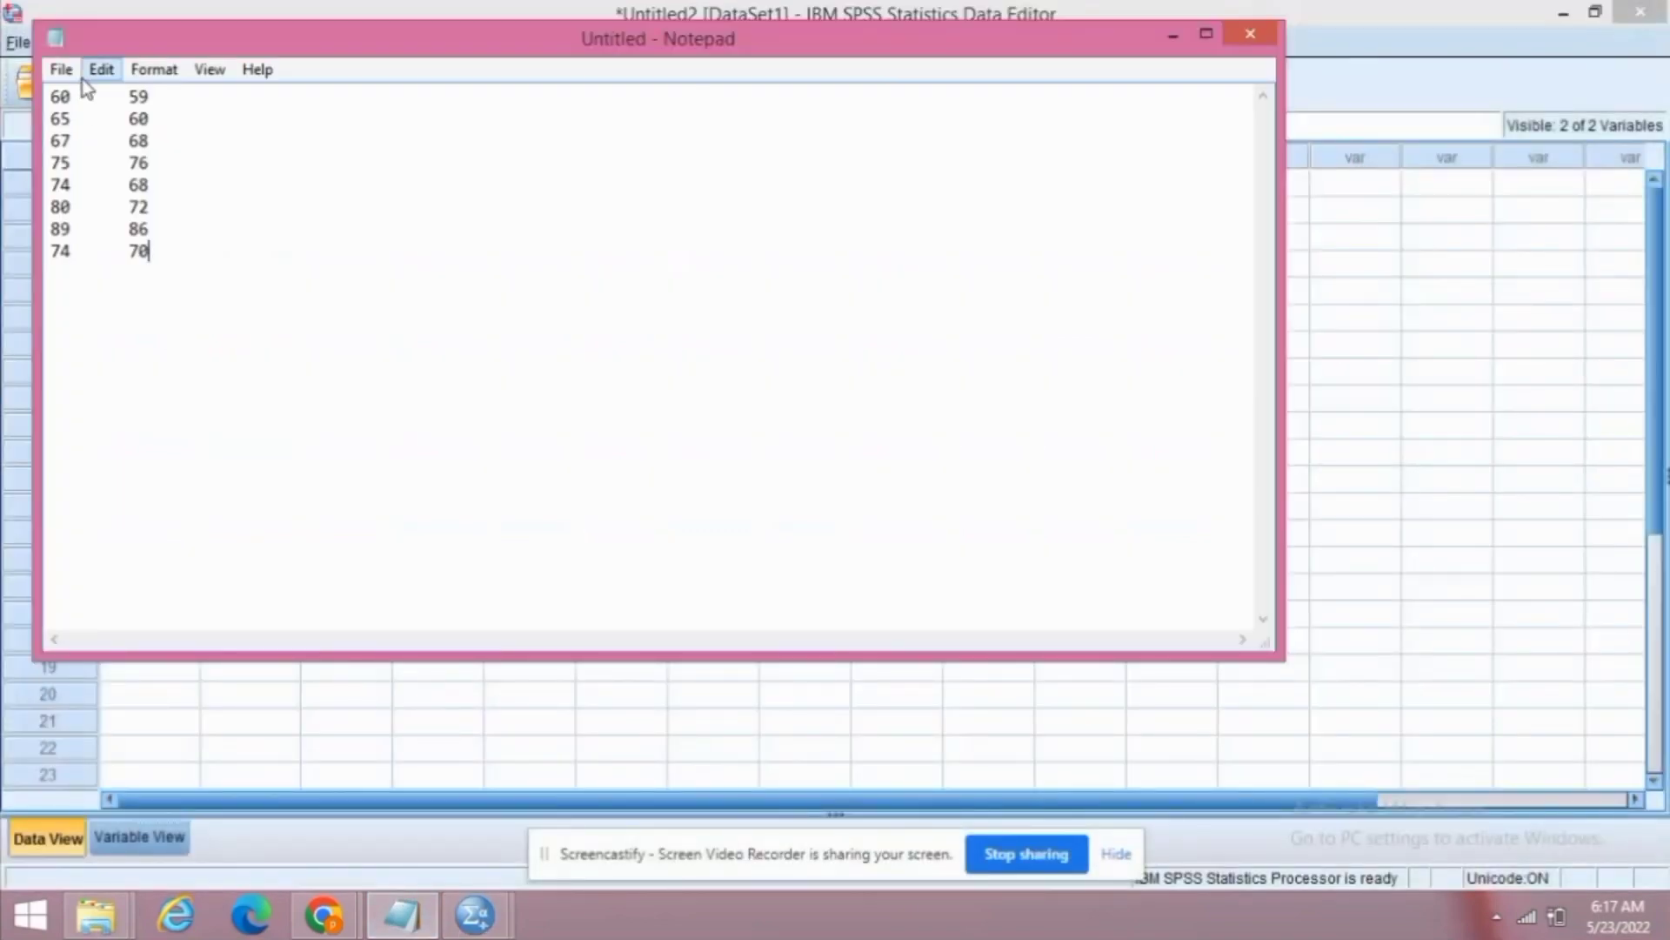
{"action": "left_click_drag", "start_coordinate": [148, 250], "coordinate": [48, 97]}
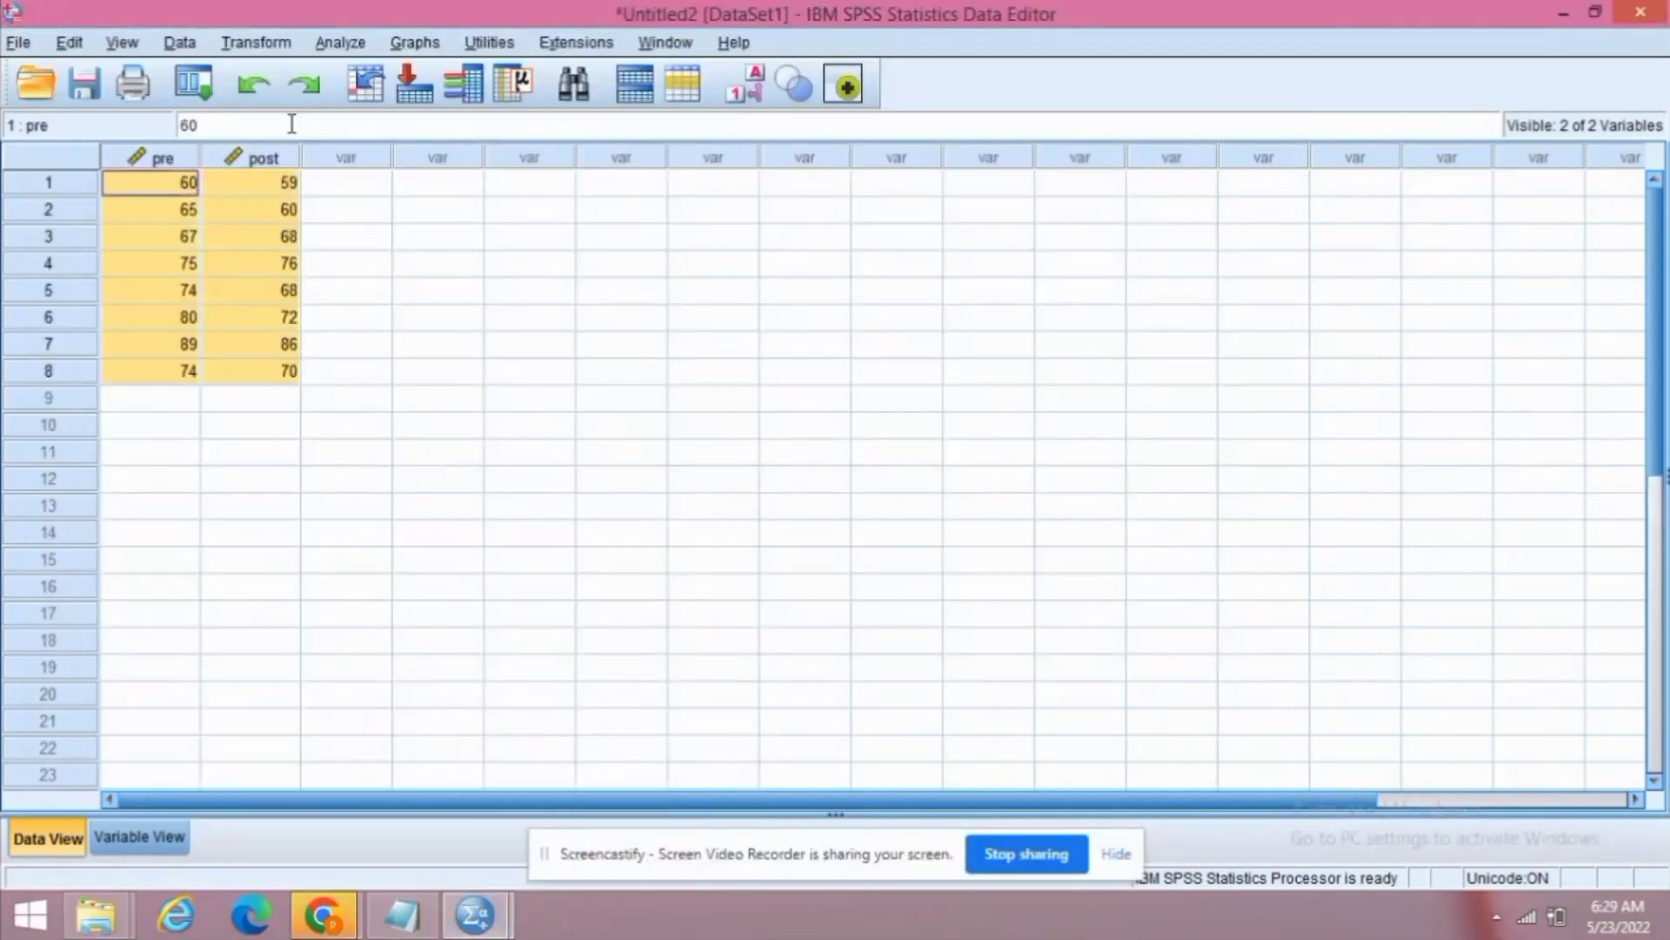
Run the legacy nonparametric test for 2 Related Samples with pretest and posttest as the pair and Wilcoxon as the test type.
{"action": "left_click", "coordinate": [338, 51]}
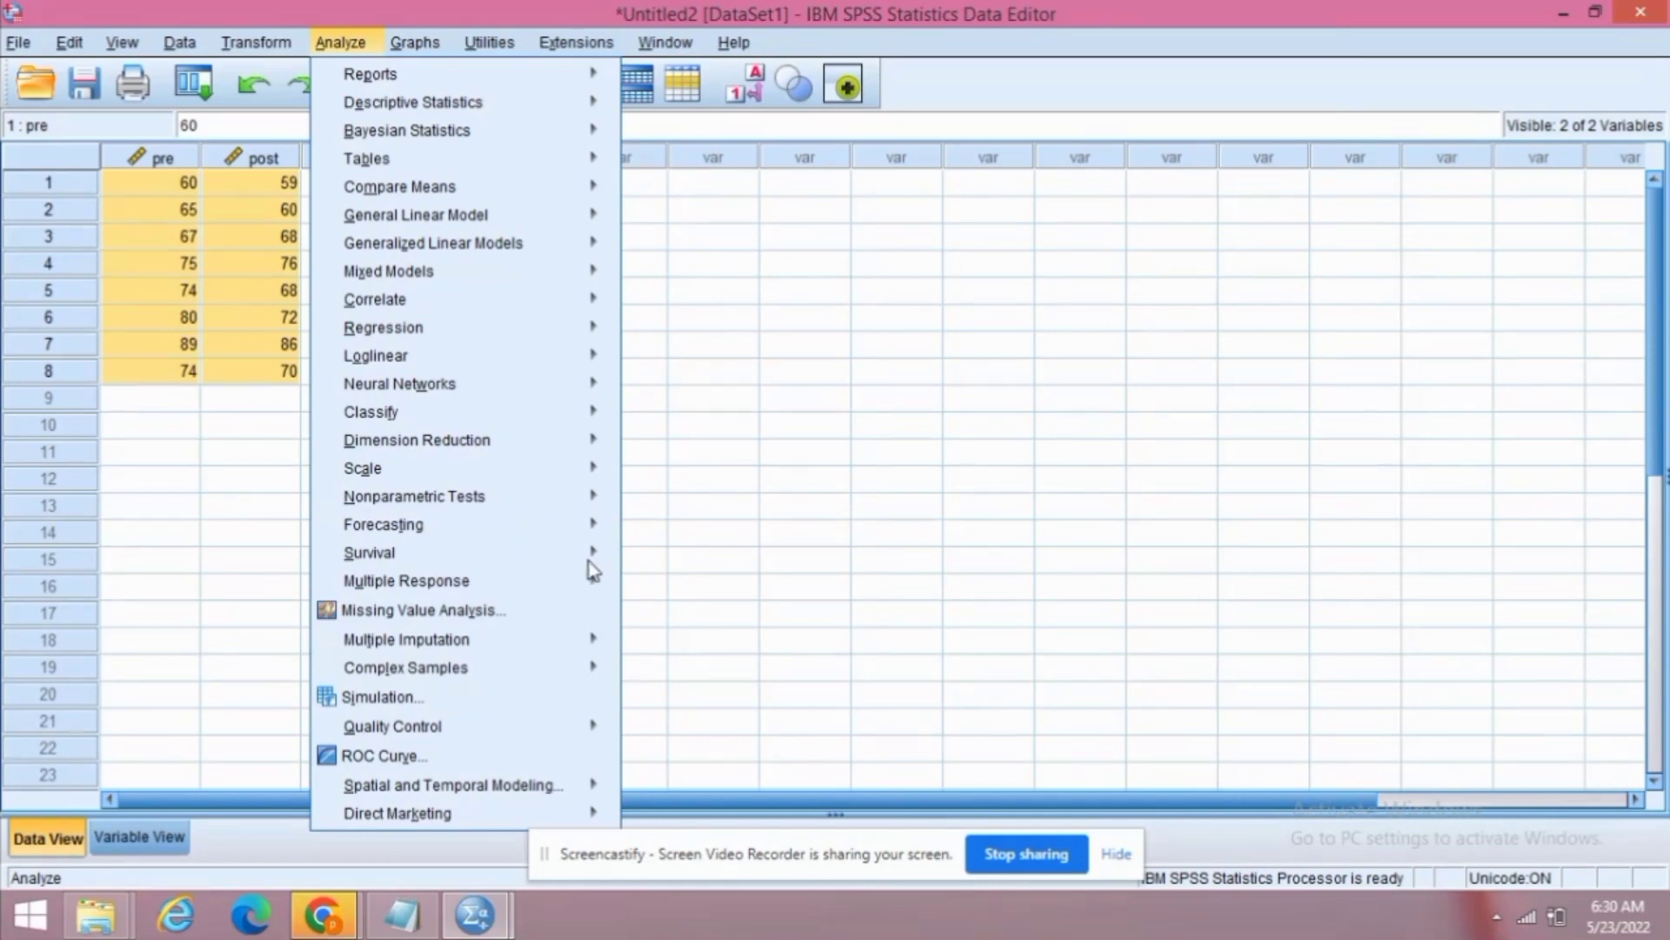
{"action": "mouse_move", "coordinate": [560, 504]}
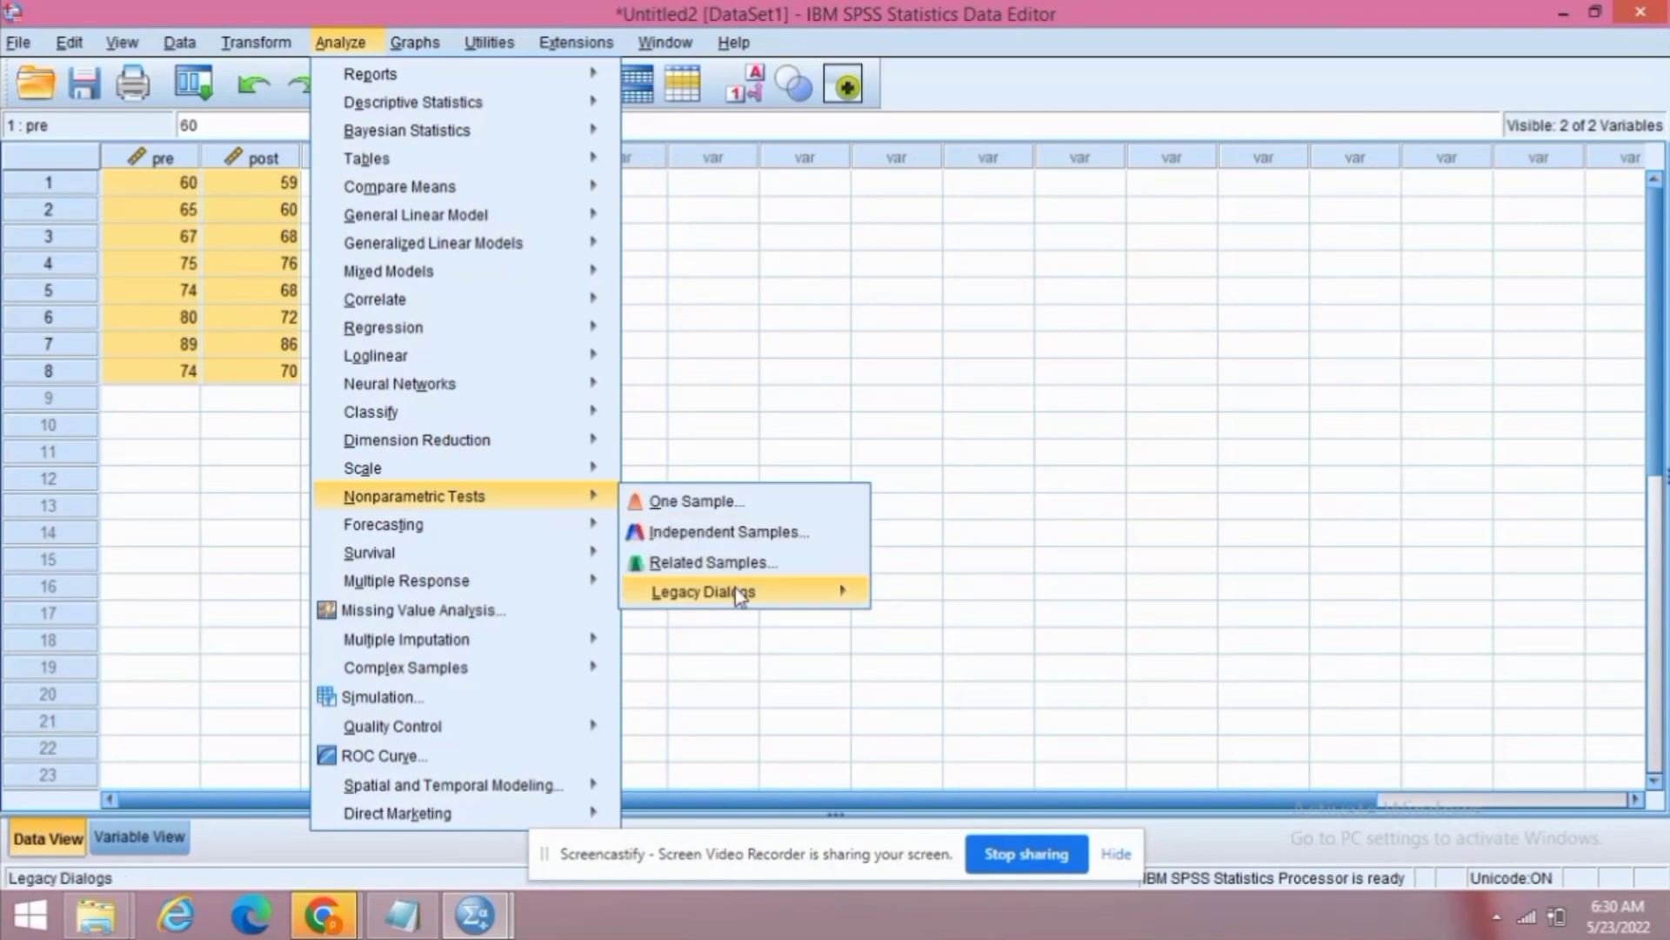
{"action": "mouse_move", "coordinate": [738, 592]}
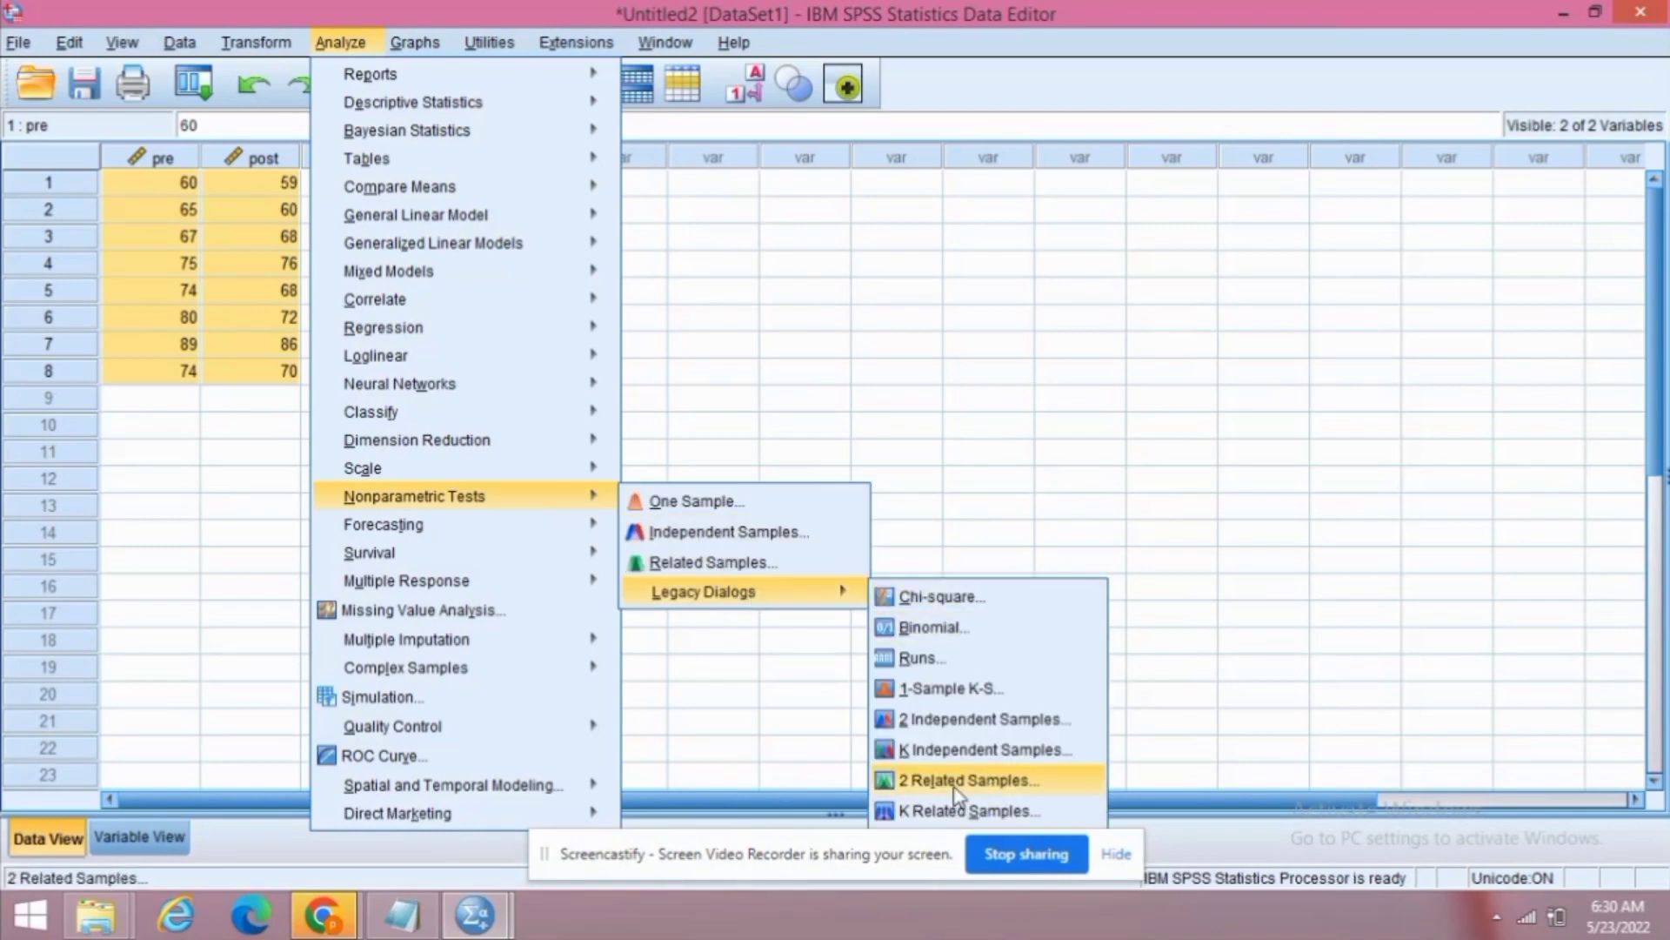
{"action": "left_click", "coordinate": [934, 777]}
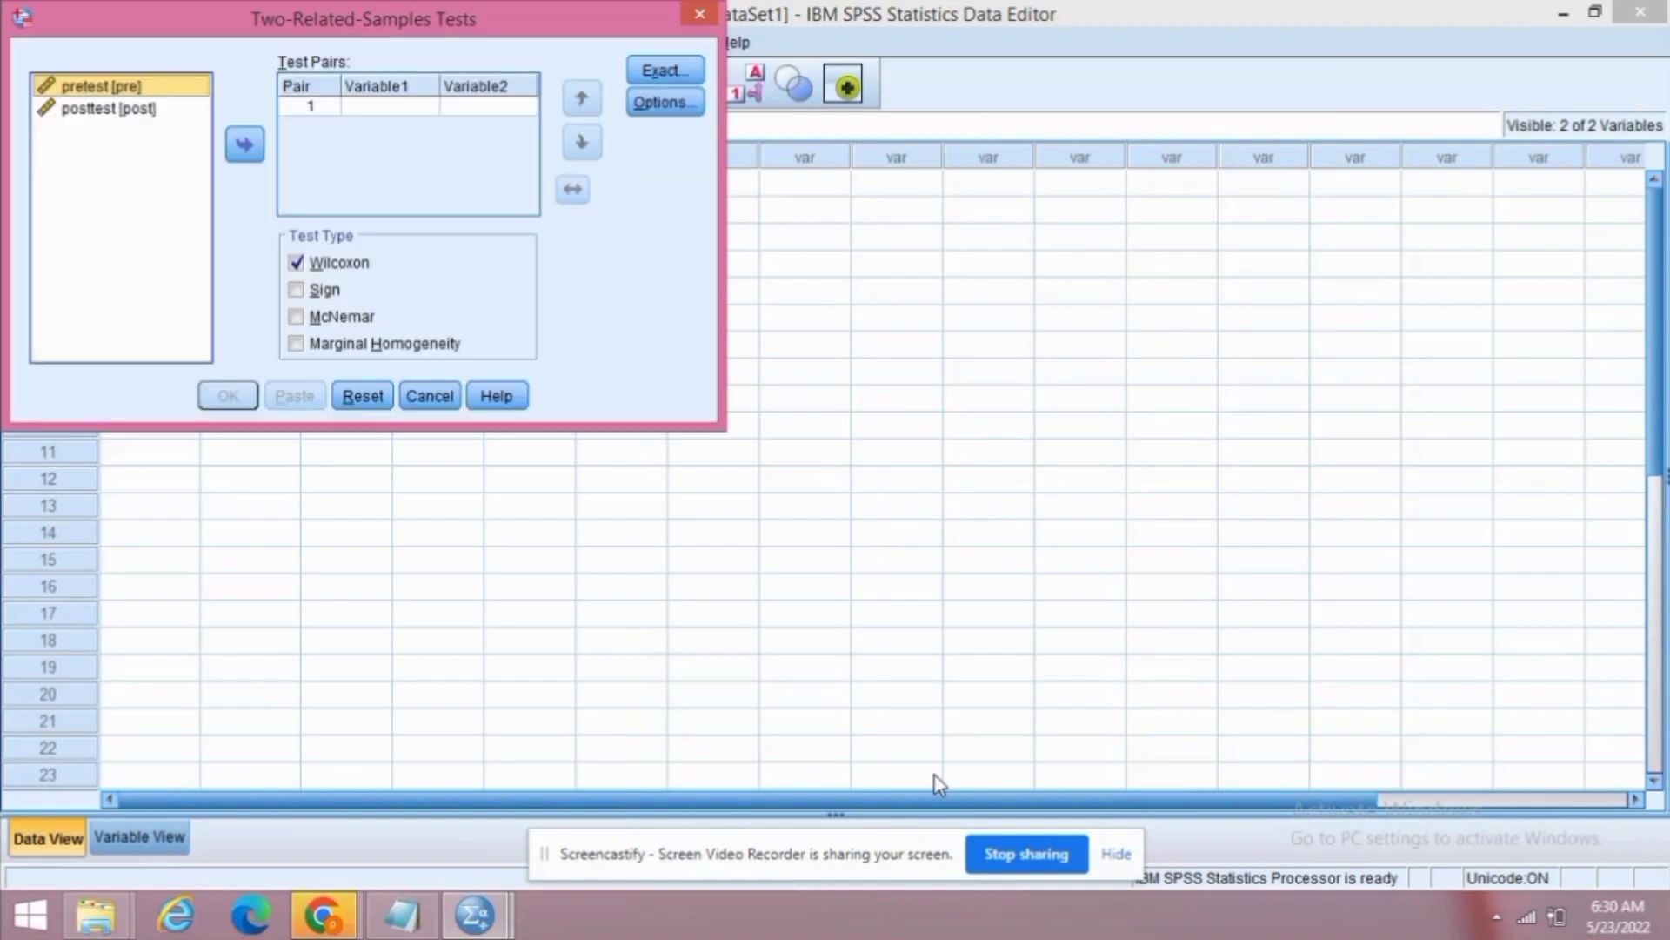
{"action": "left_click", "coordinate": [237, 153]}
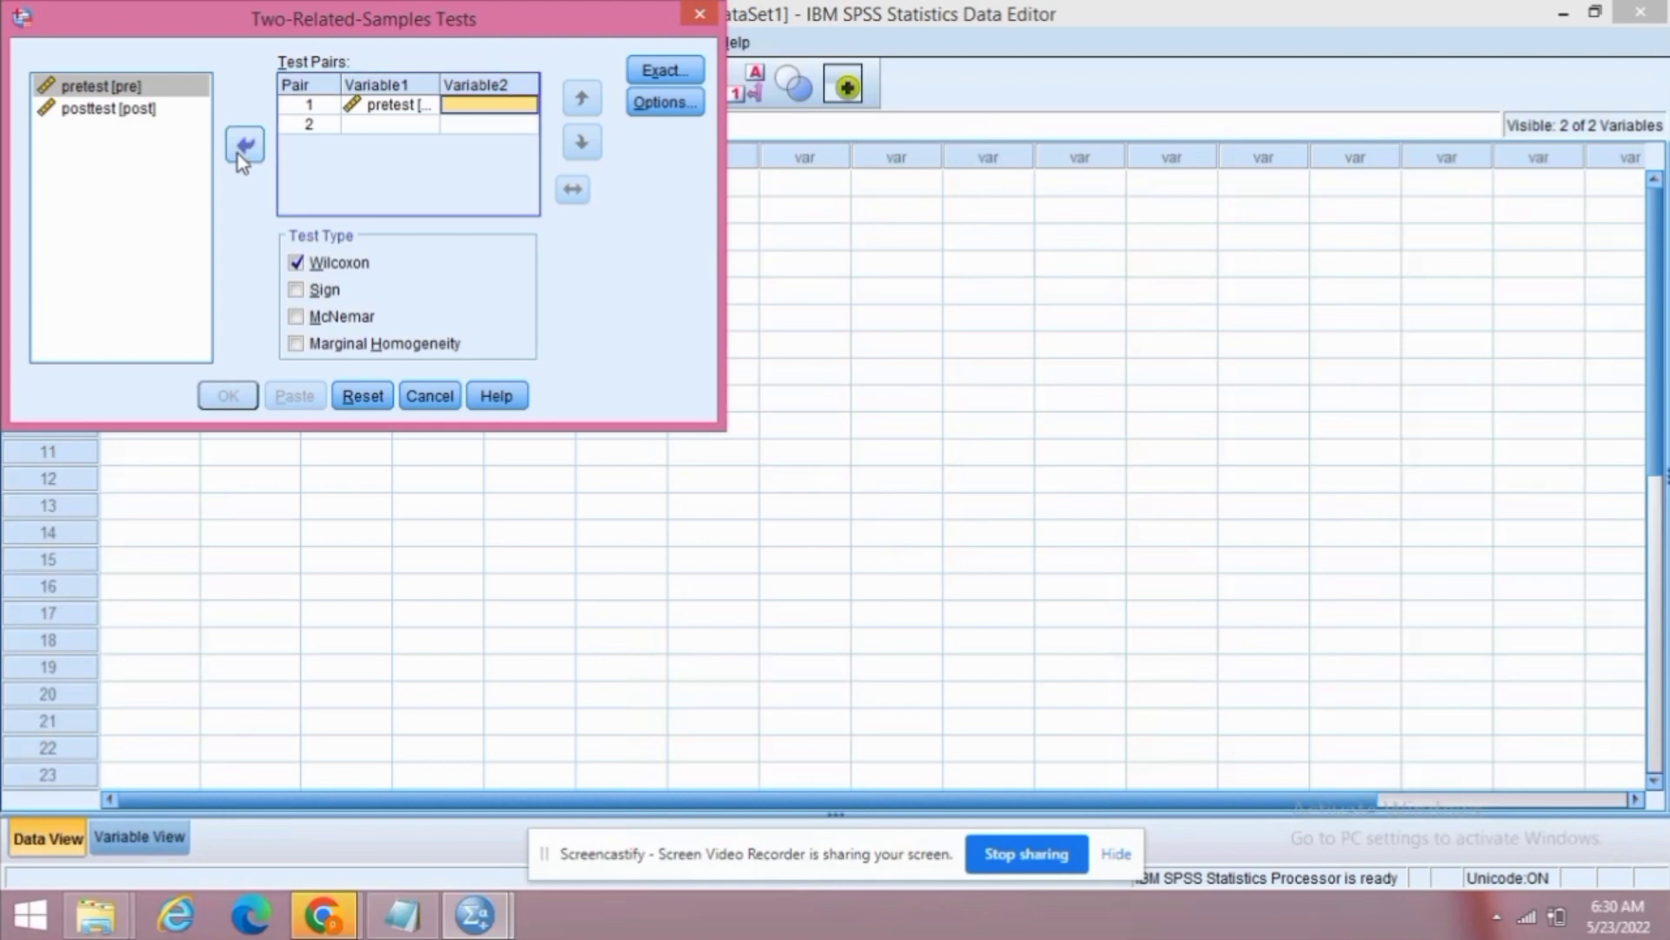
{"action": "left_click", "coordinate": [126, 109]}
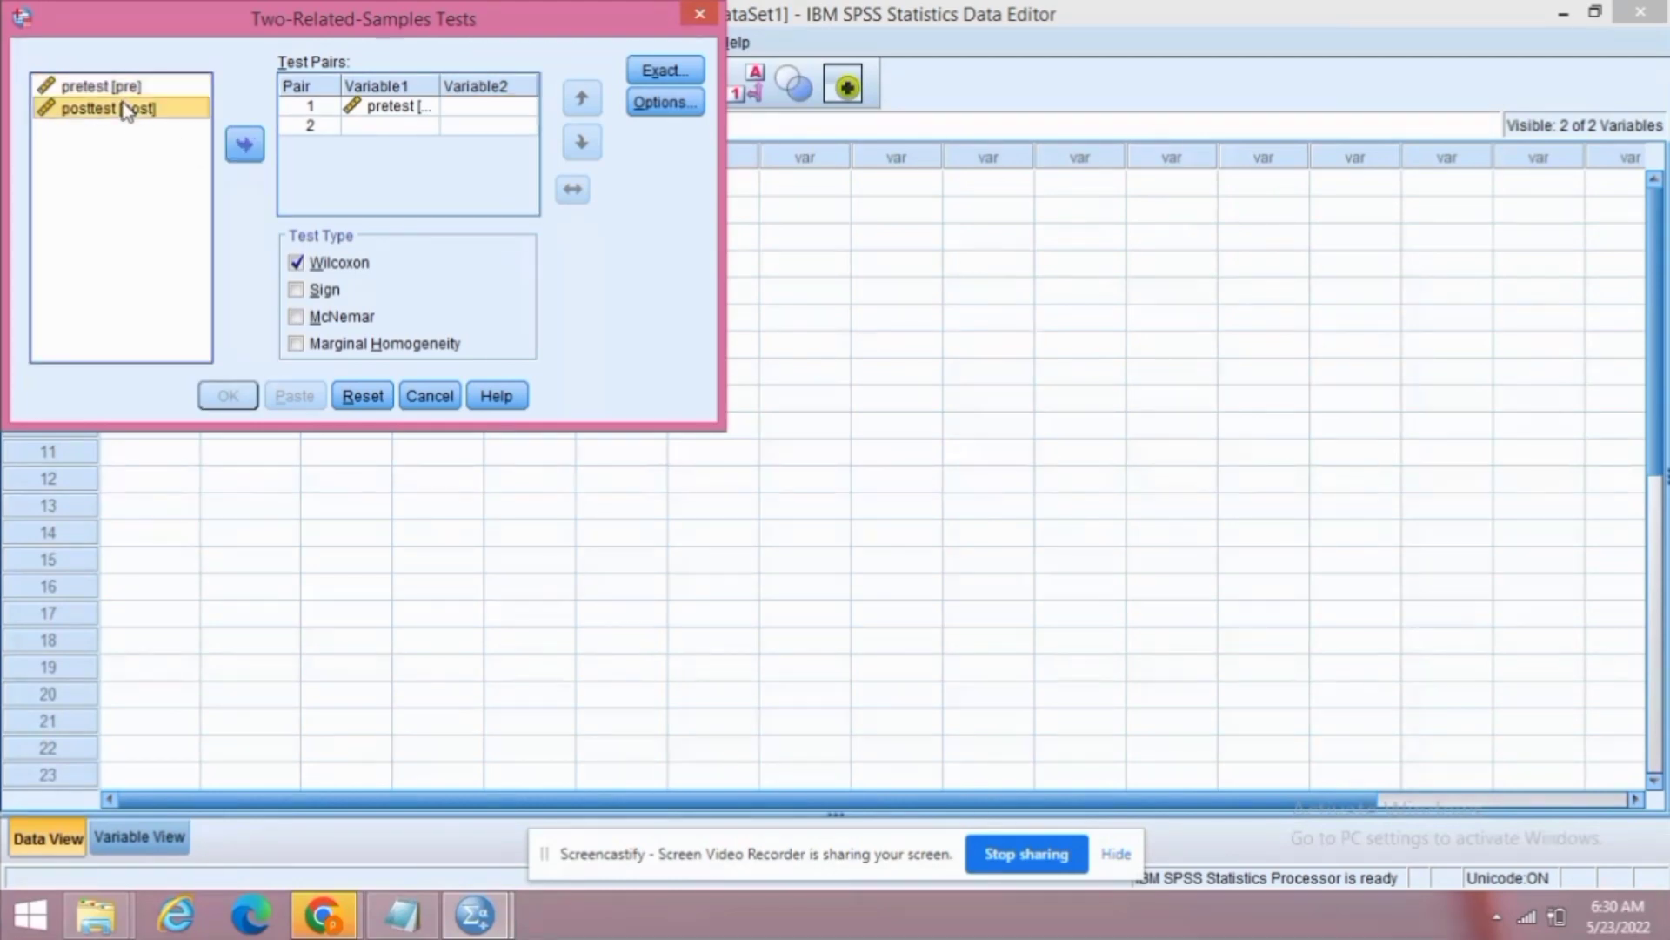
{"action": "left_click", "coordinate": [244, 144]}
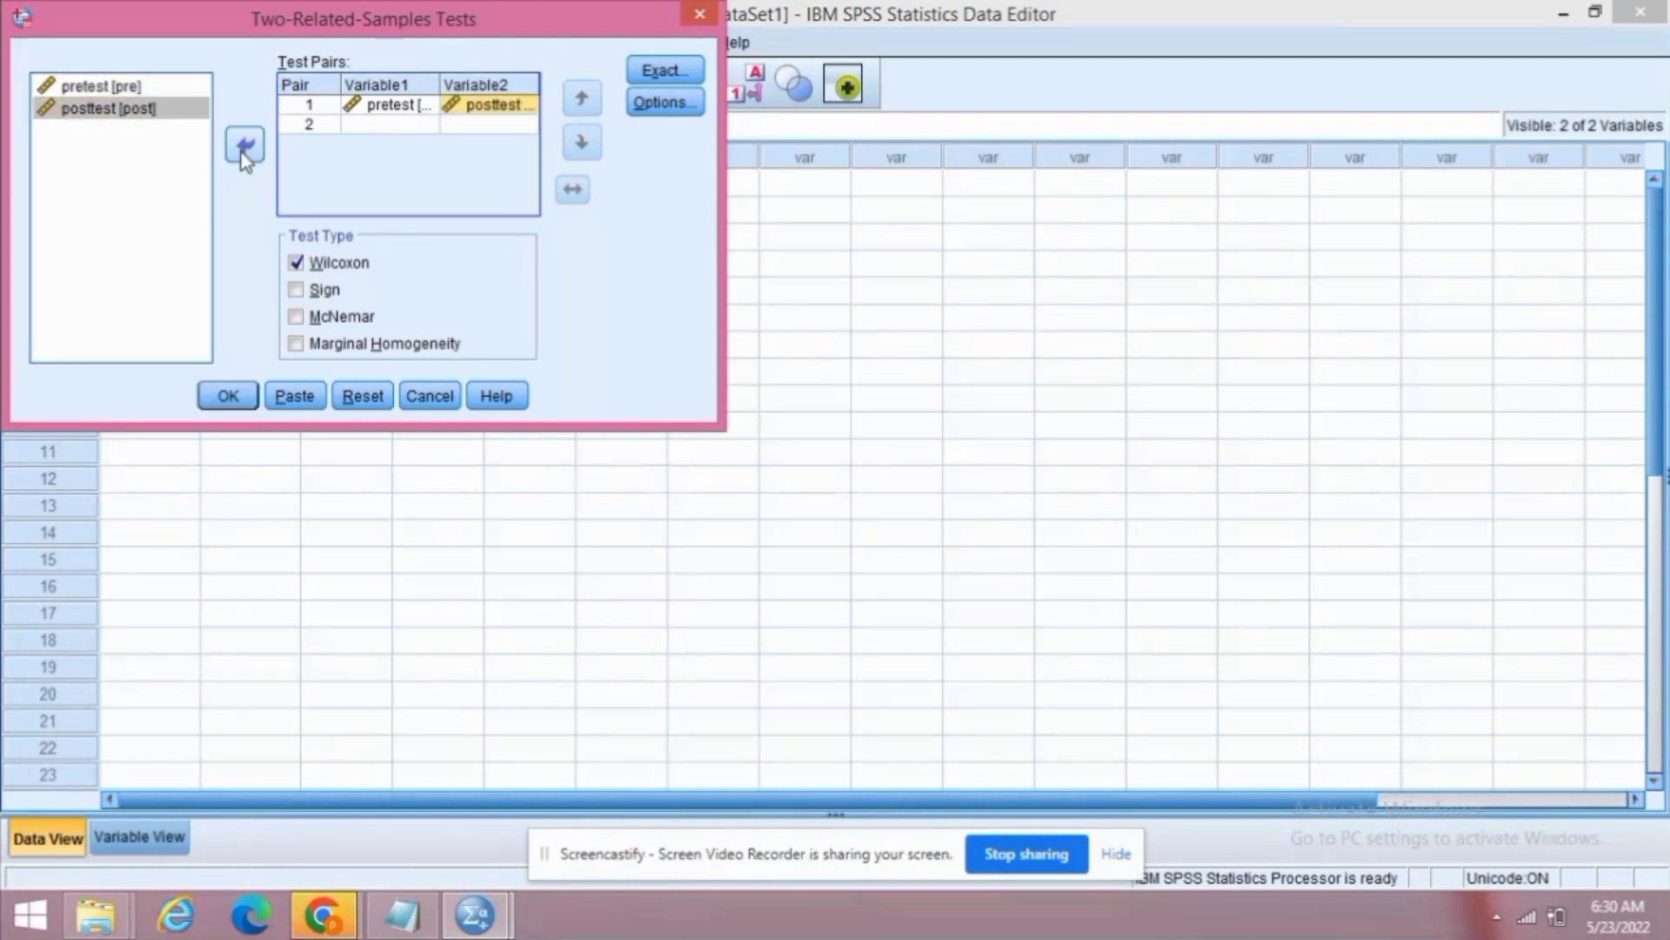
{"action": "left_click", "coordinate": [233, 401]}
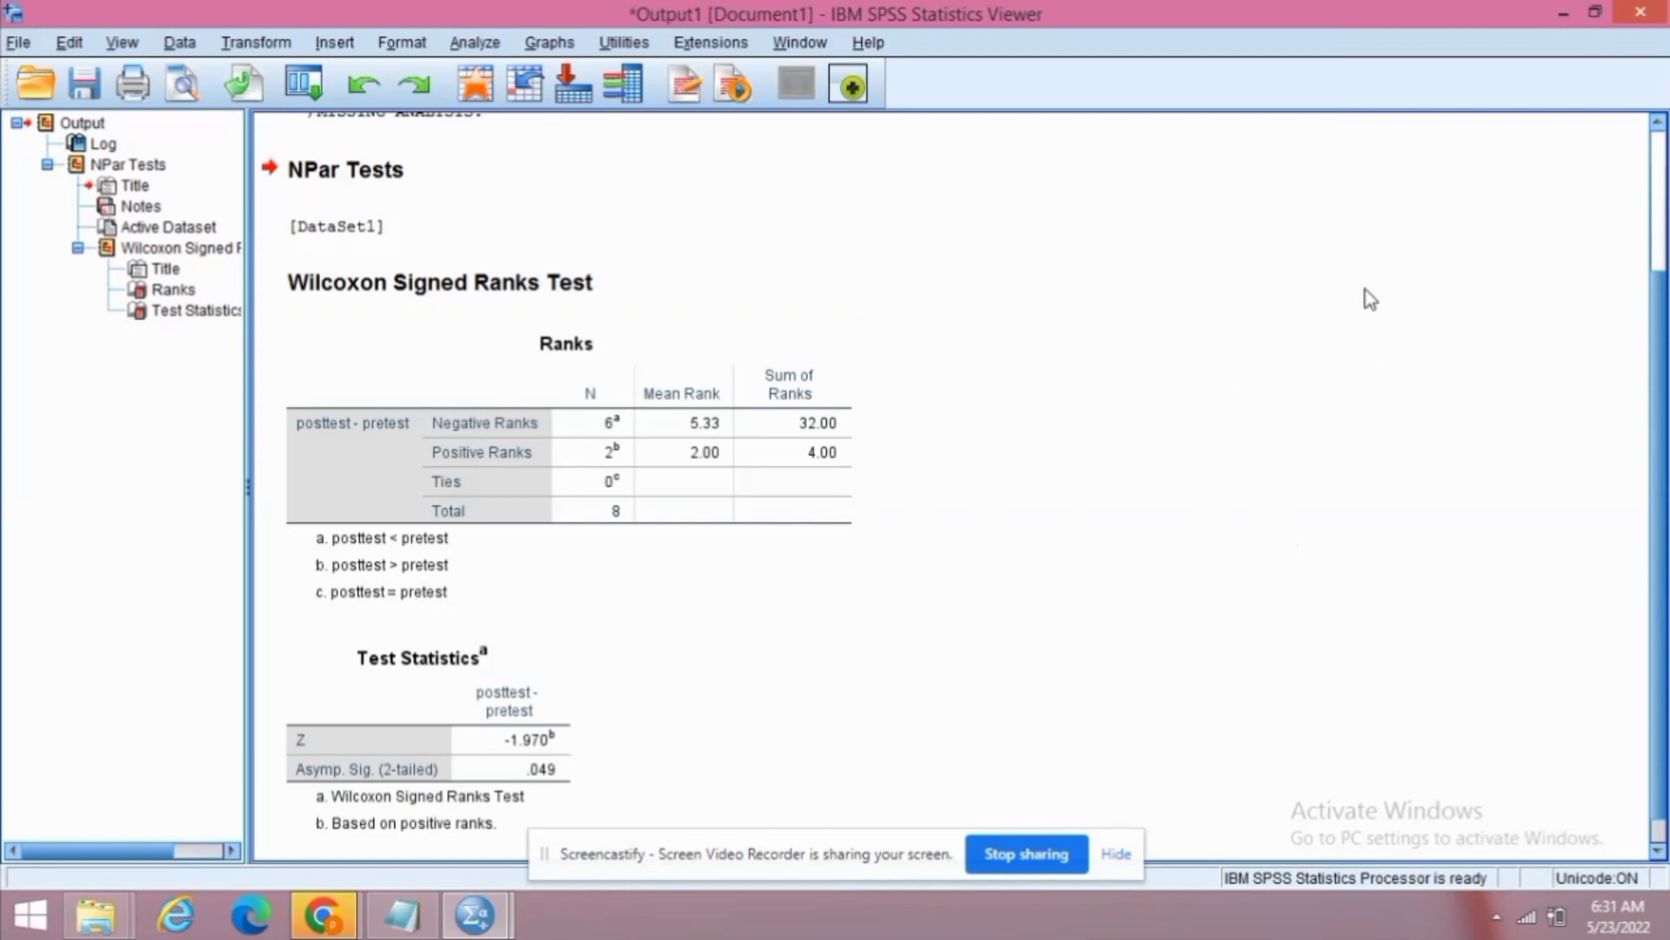
Examine the Wilcoxon output, checking the Ranks table and the Z and two-tailed significance values in the Test Statistics table.
{"action": "scroll", "coordinate": [1662, 228], "scroll_direction": "up", "scroll_amount": 4}
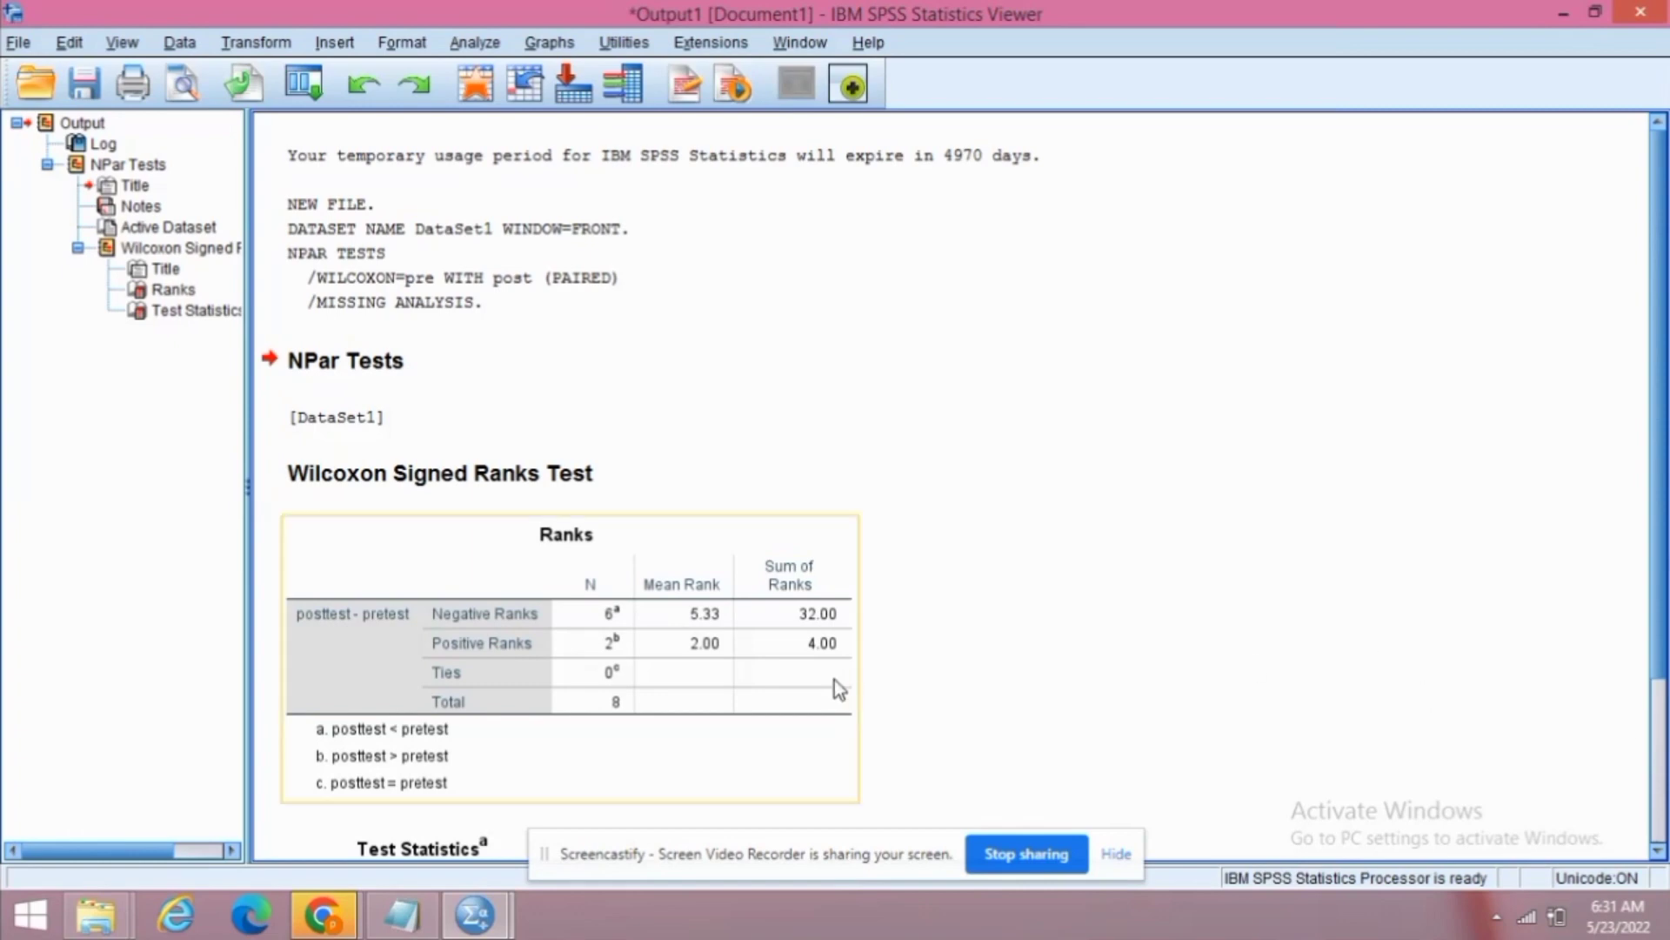
{"action": "scroll", "coordinate": [1383, 702], "scroll_direction": "down", "scroll_amount": 4}
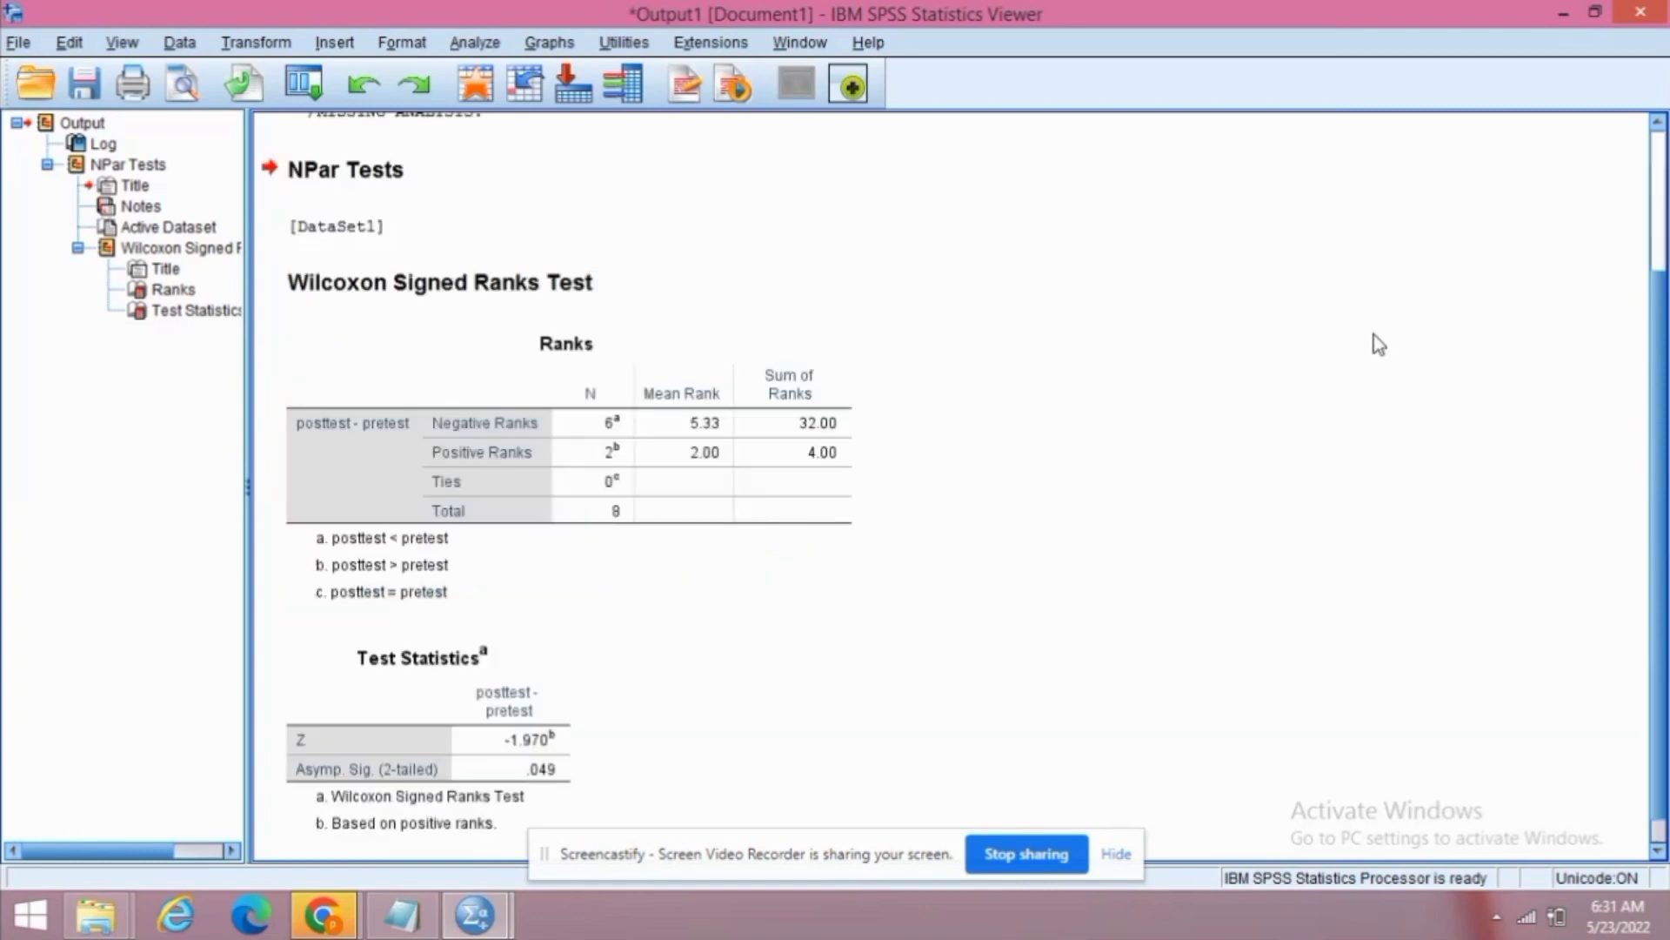
{"action": "scroll", "coordinate": [1661, 228], "scroll_direction": "up", "scroll_amount": 4}
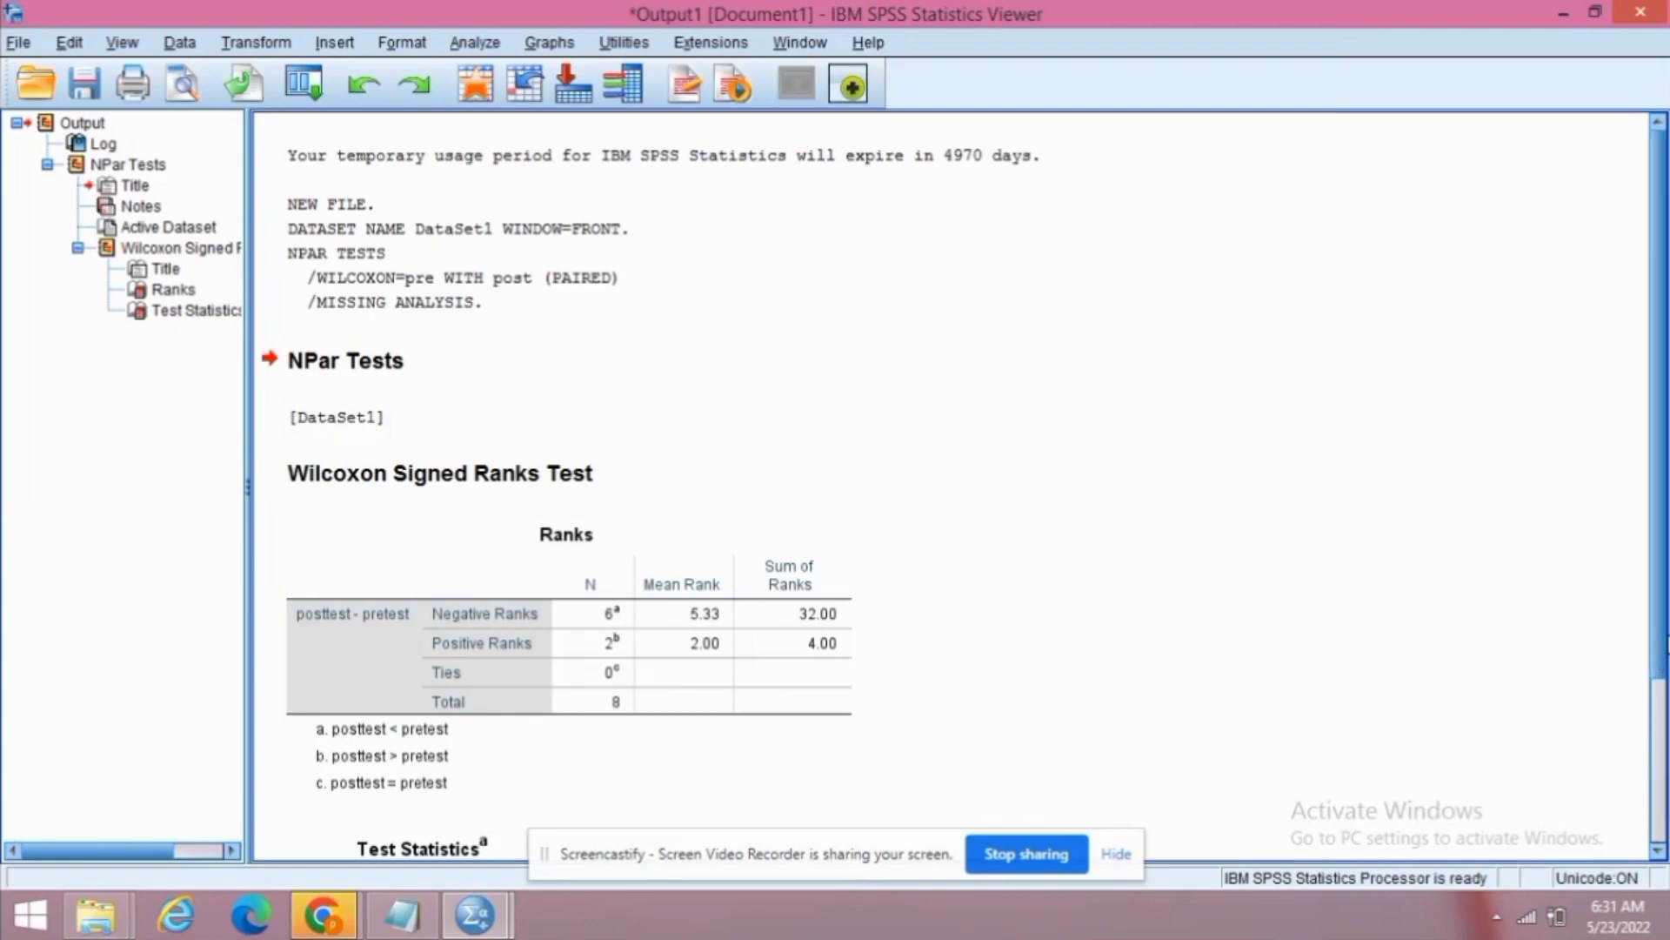
{"action": "scroll", "coordinate": [1665, 722], "scroll_direction": "down", "scroll_amount": 3}
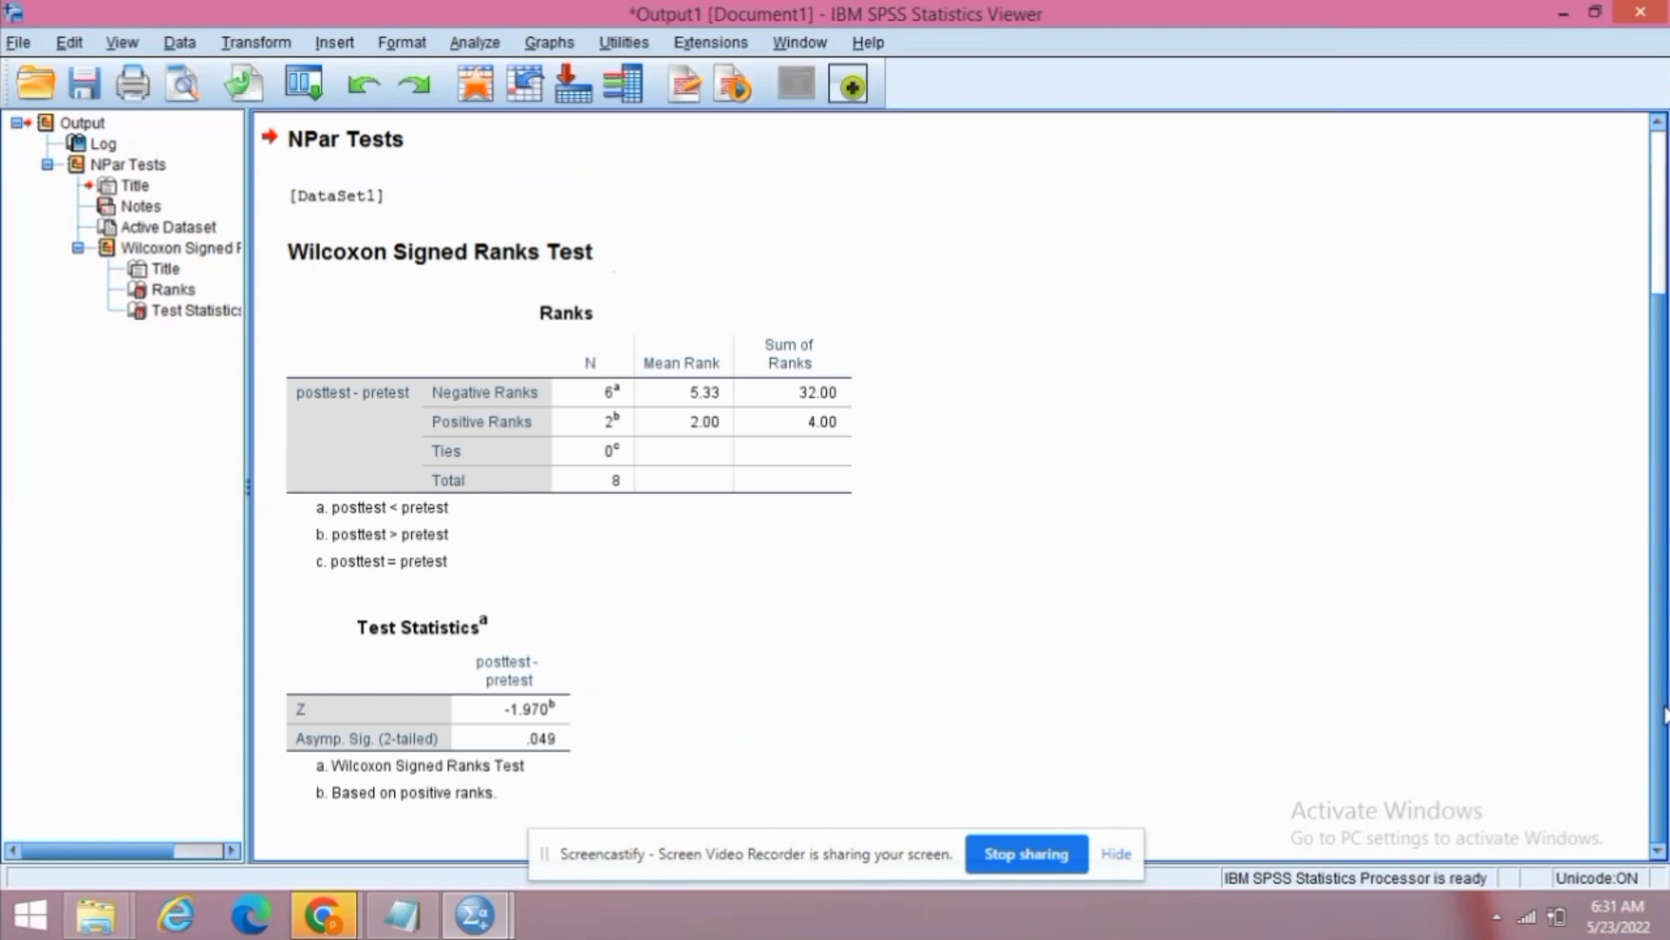
{"action": "left_click", "coordinate": [561, 802]}
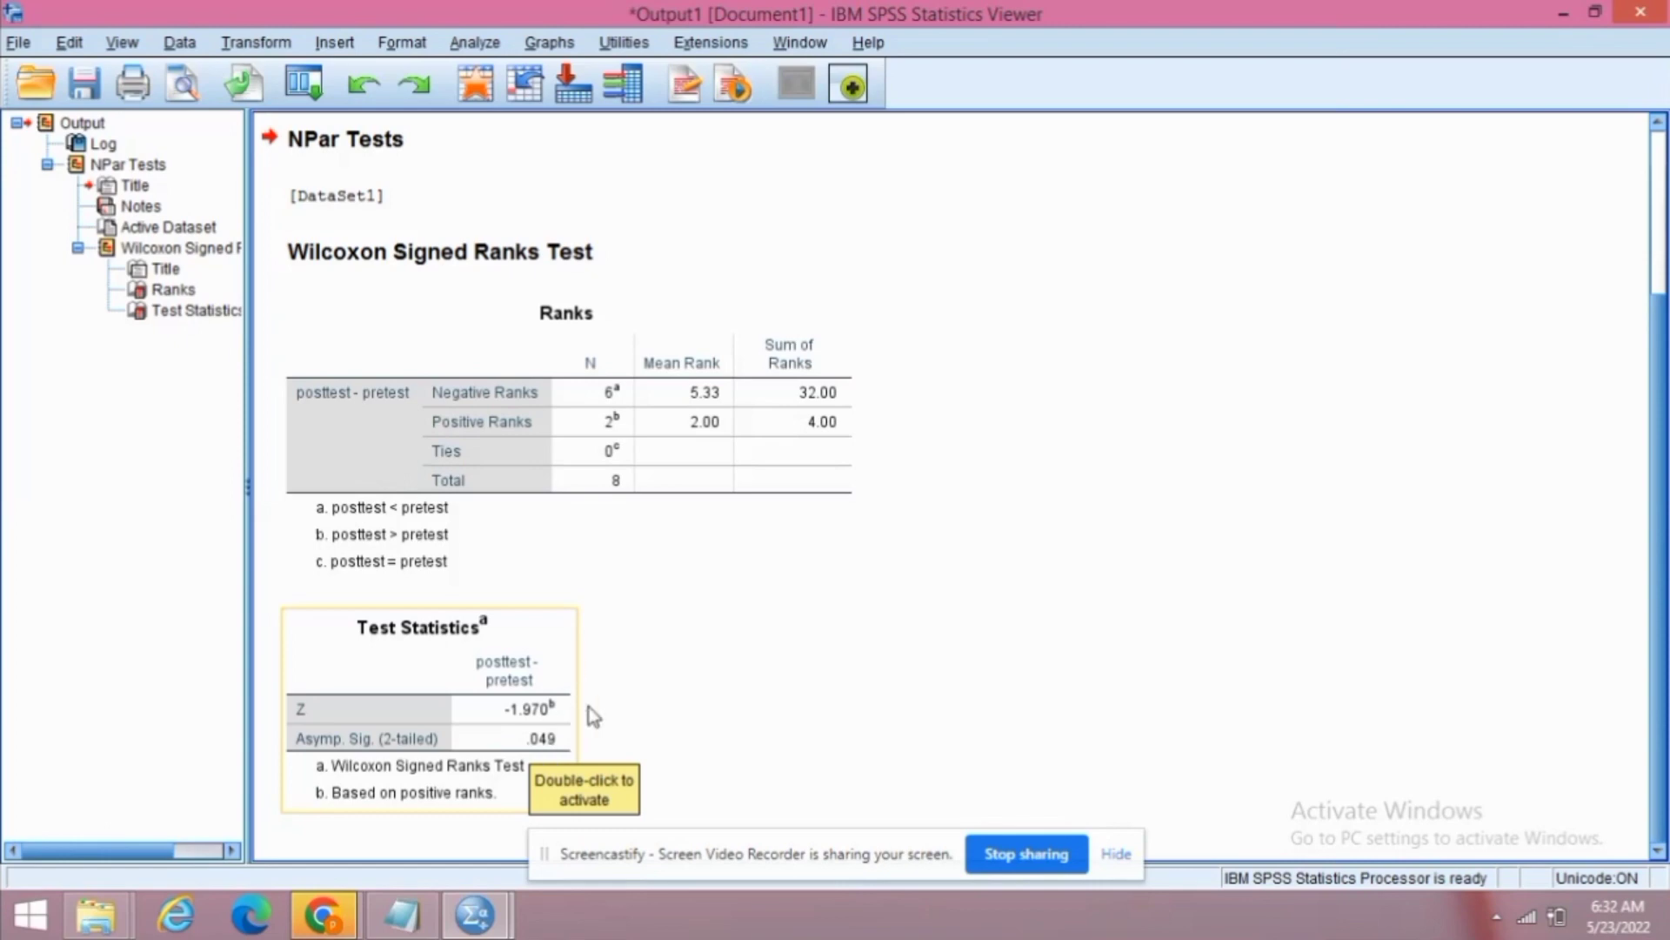
{"action": "left_click", "coordinate": [641, 709]}
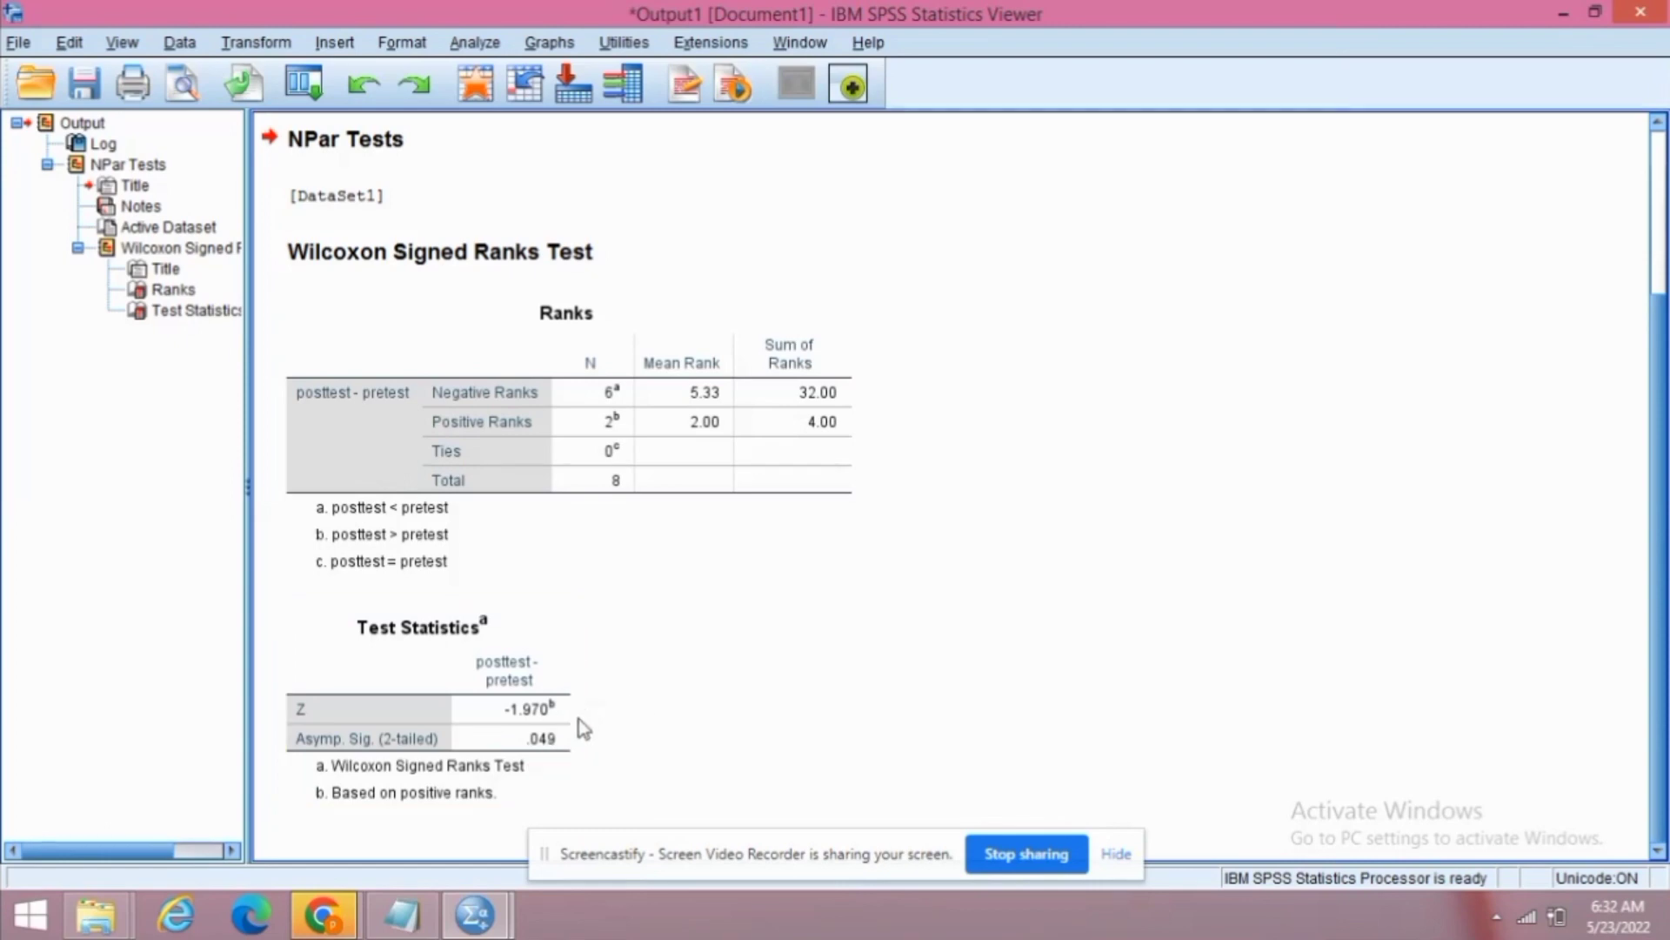
{"action": "left_click", "coordinate": [574, 720]}
{"action": "left_click", "coordinate": [627, 719]}
{"action": "left_click", "coordinate": [549, 712]}
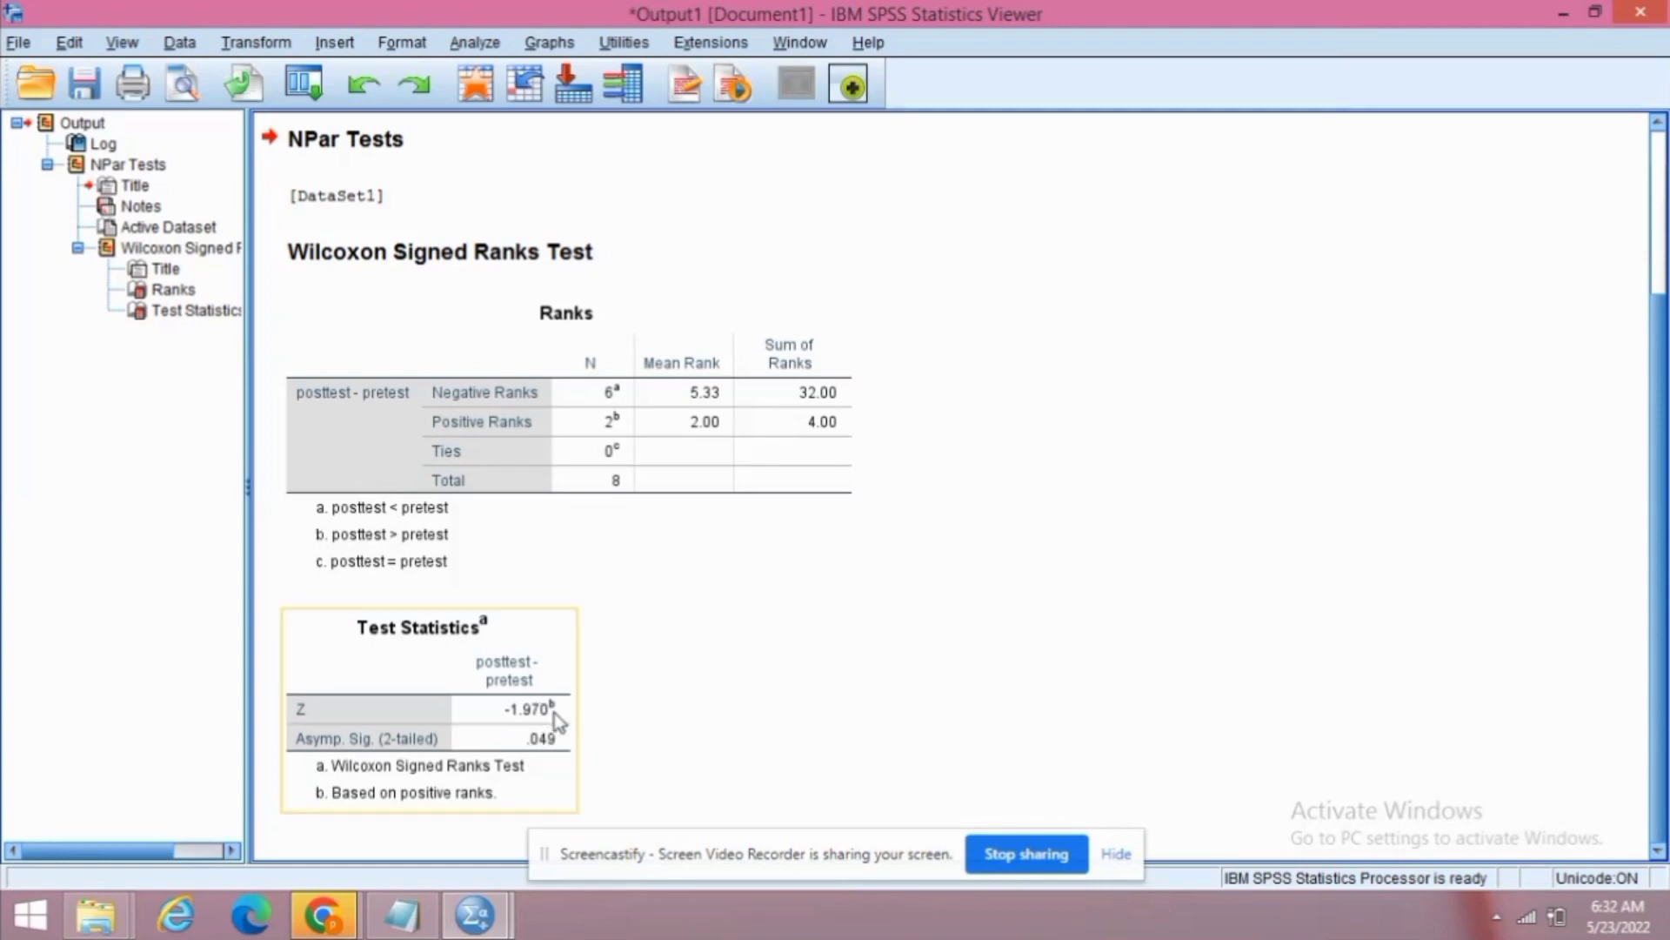
{"action": "left_click", "coordinate": [674, 763]}
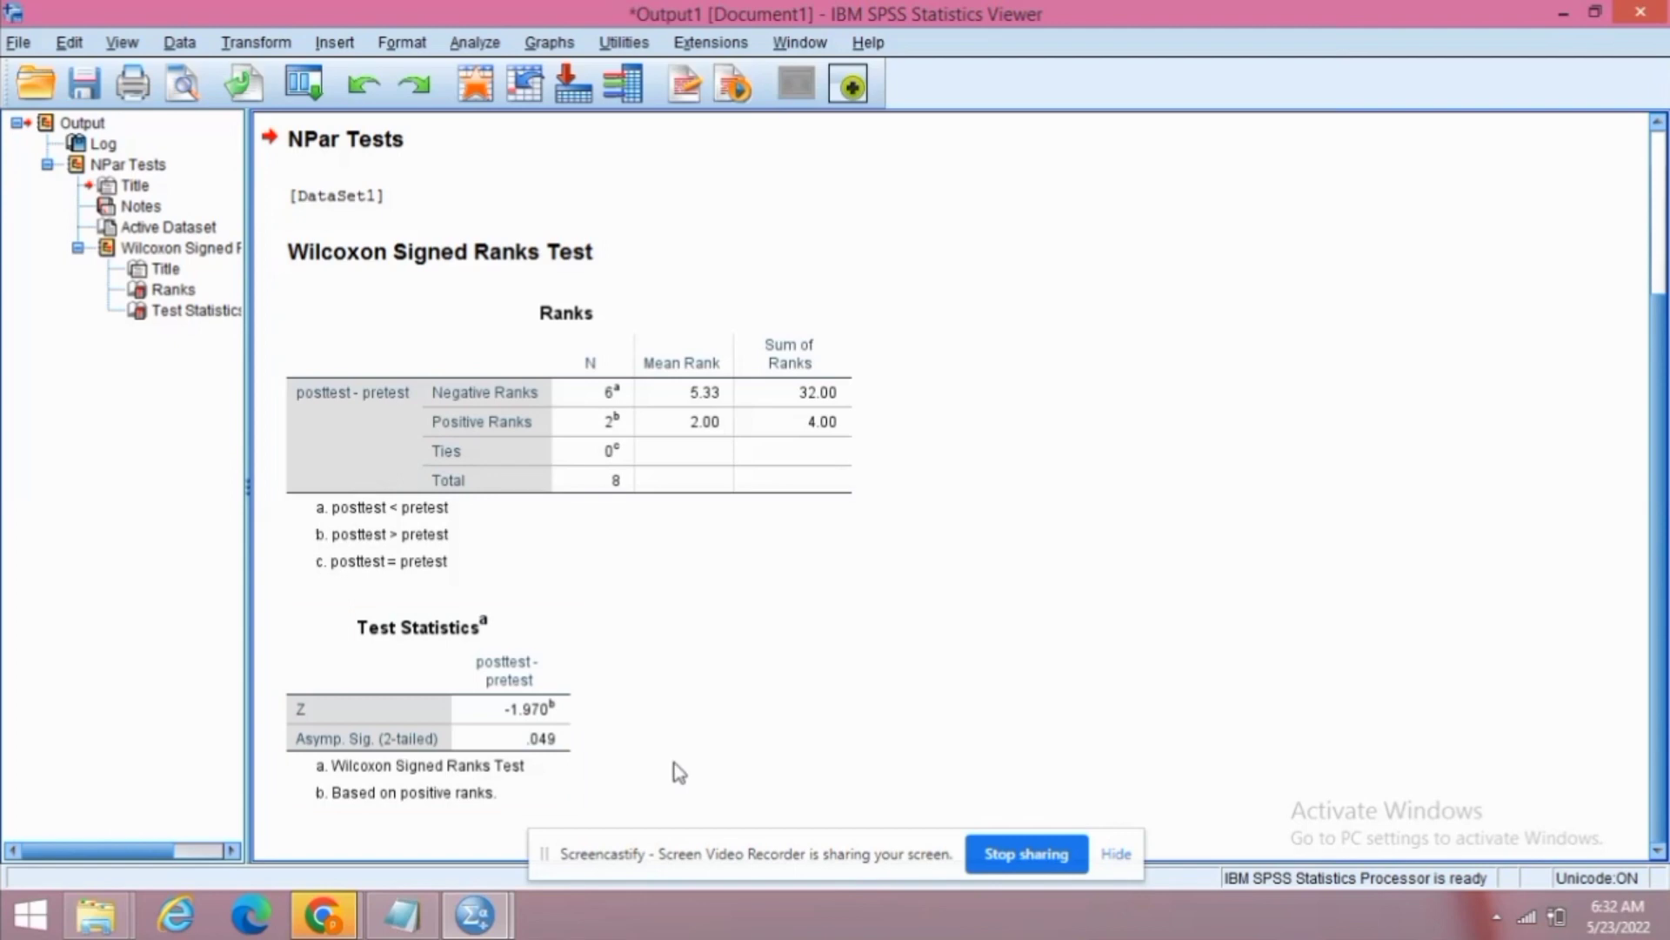